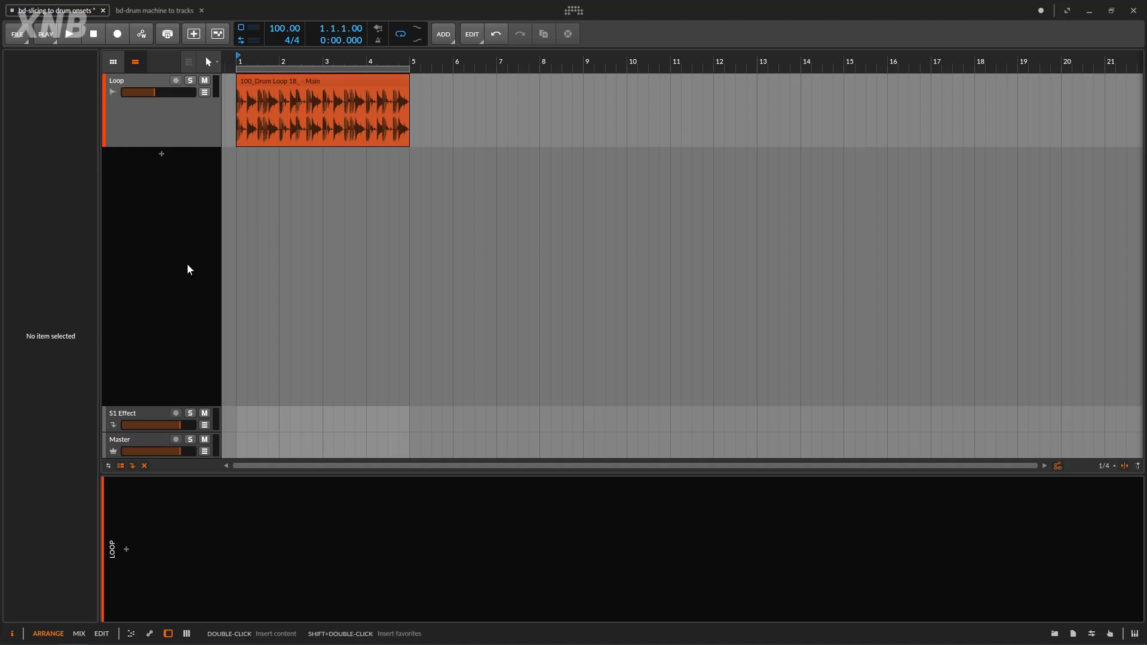
# Play the Loop track's drum loop, adjust its volume fader, then zoom in on the clip.
pyautogui.click(182, 142)
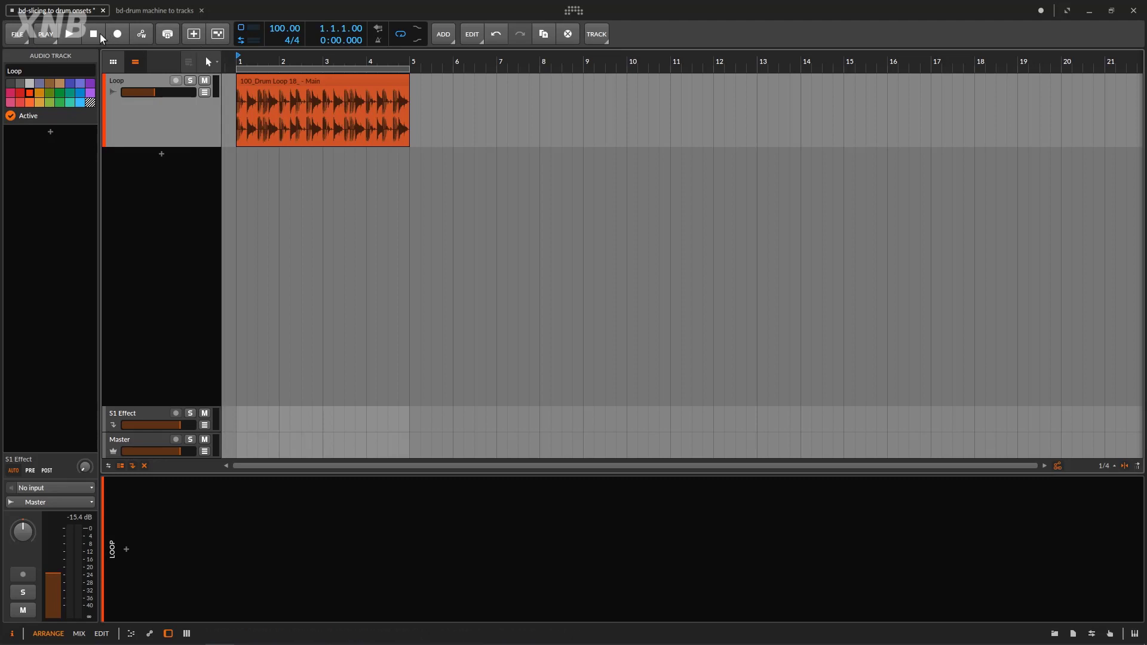
pyautogui.click(72, 36)
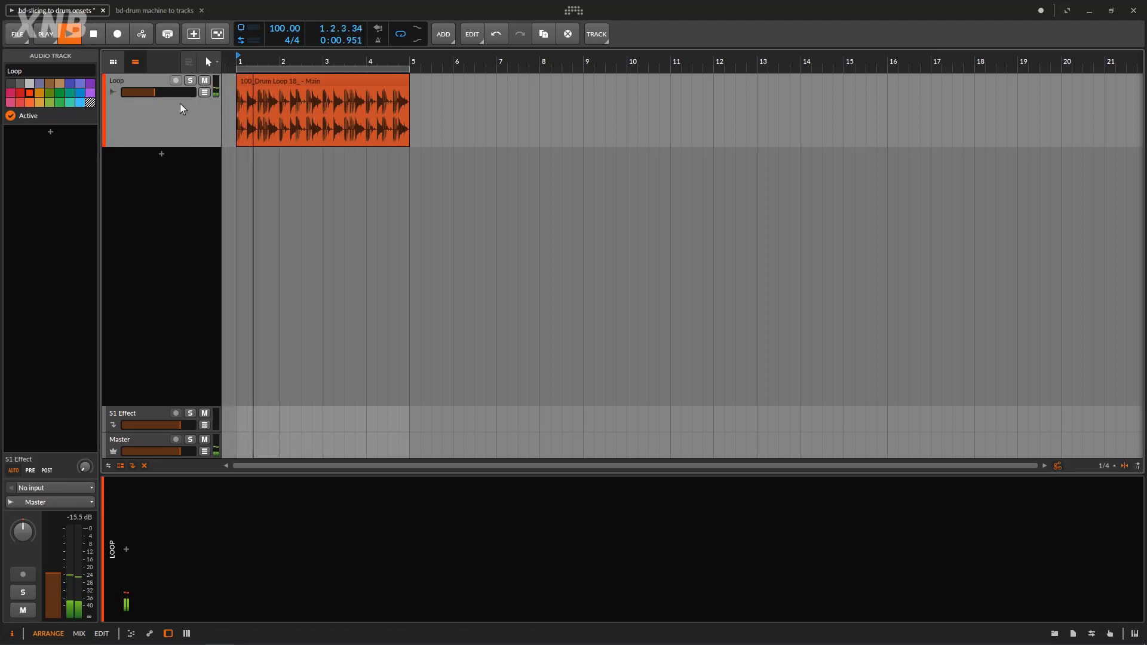
pyautogui.moveTo(179, 93); pyautogui.dragTo(156, 93)
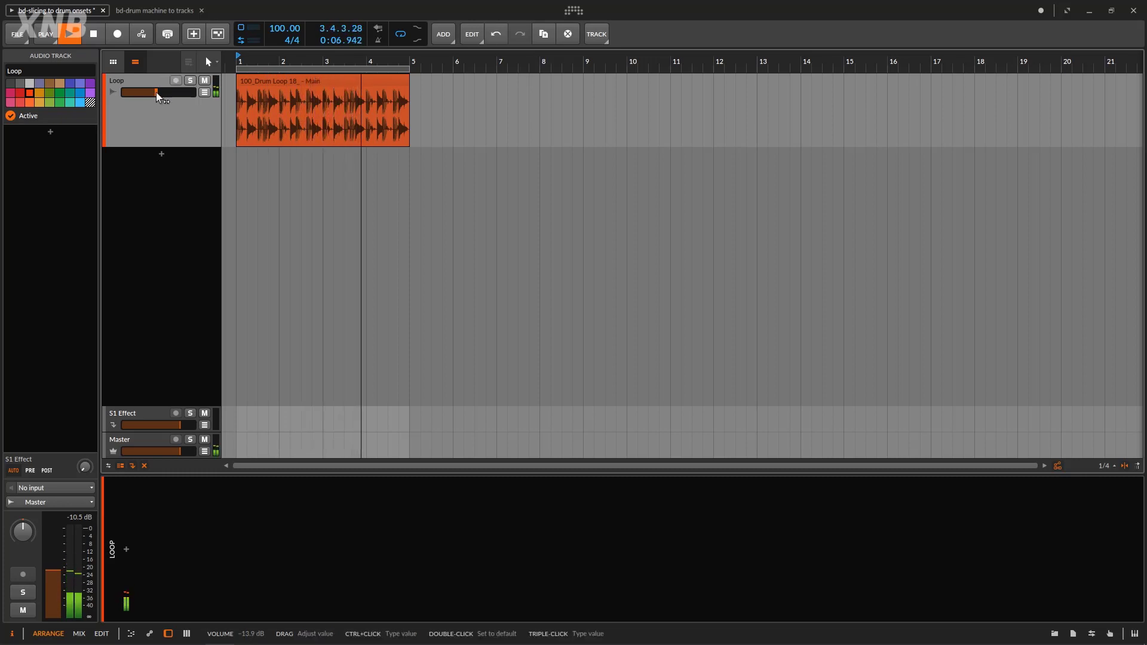
pyautogui.press('space')
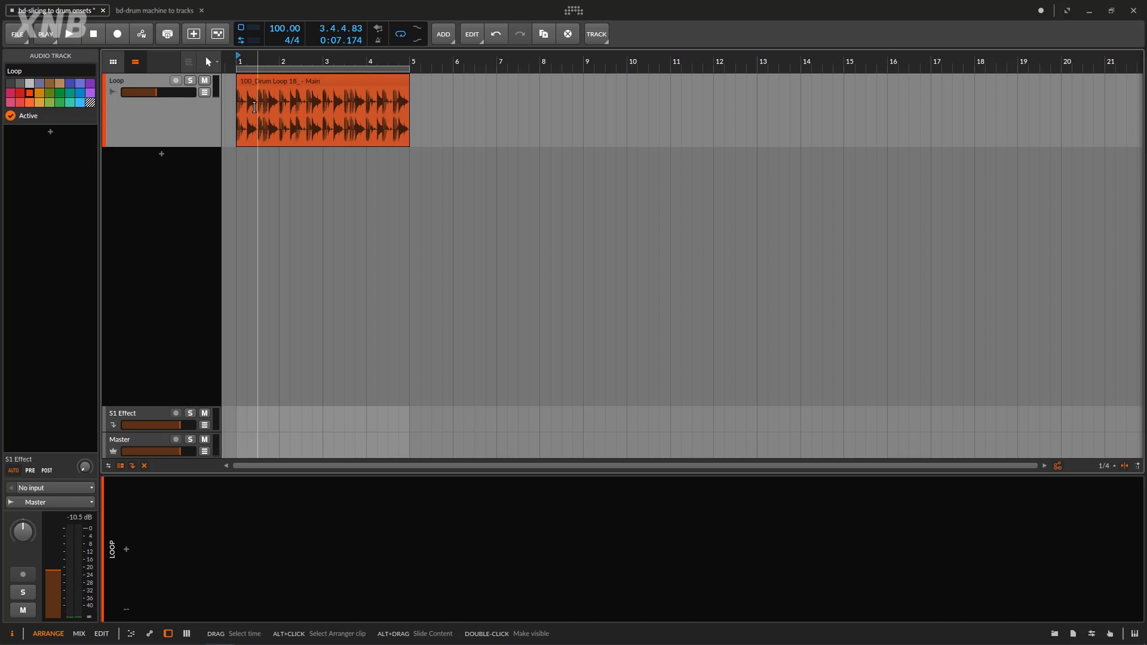
pyautogui.moveTo(302, 60); pyautogui.dragTo(321, 121)
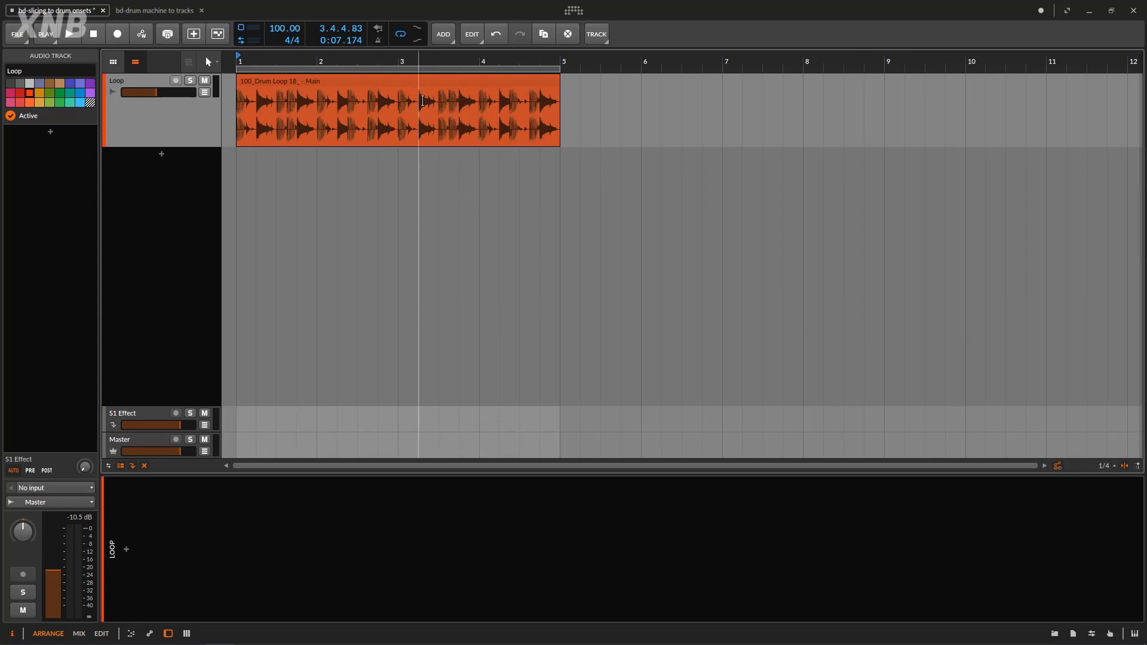
# Open Slice to Drum Machine for the drum loop clip and compare Bounce and Slice with Slice Raw.
pyautogui.rightClick(418, 95)
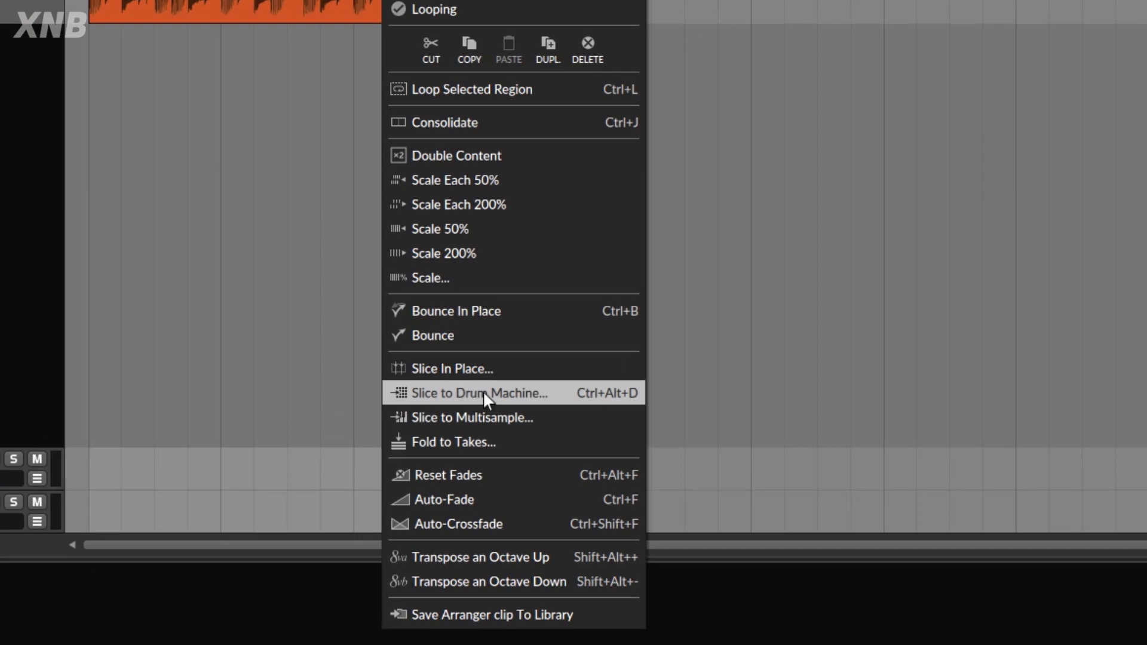
pyautogui.click(483, 393)
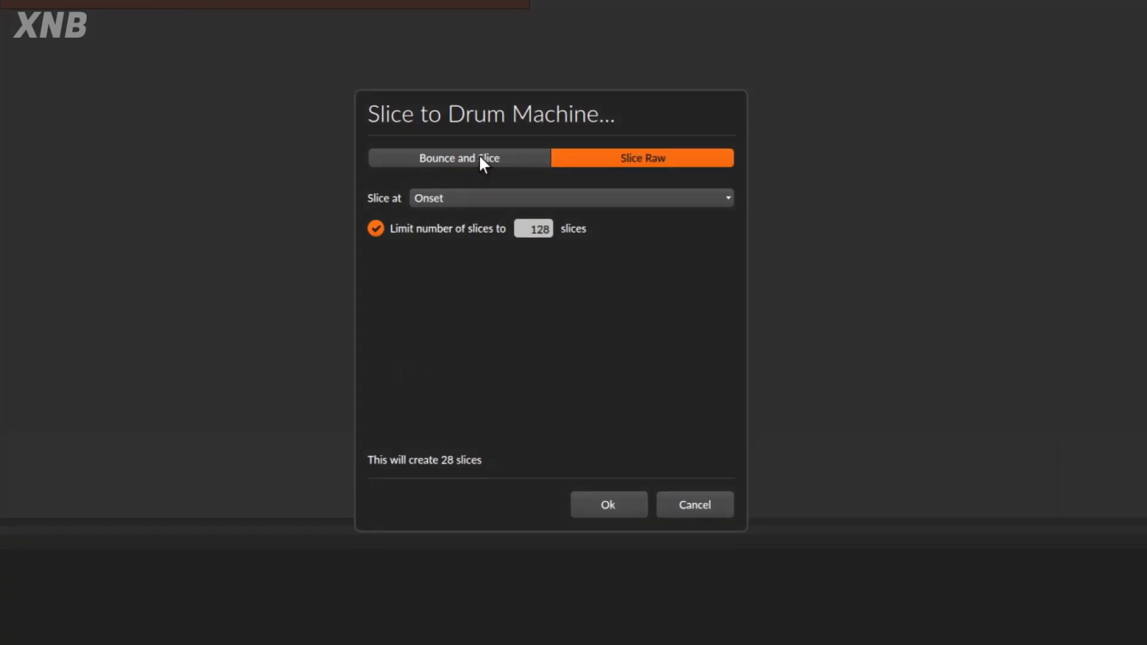
pyautogui.click(436, 159)
pyautogui.click(609, 159)
# Cancel the slicing dialog and play the loop at a lowered project tempo.
pyautogui.click(730, 503)
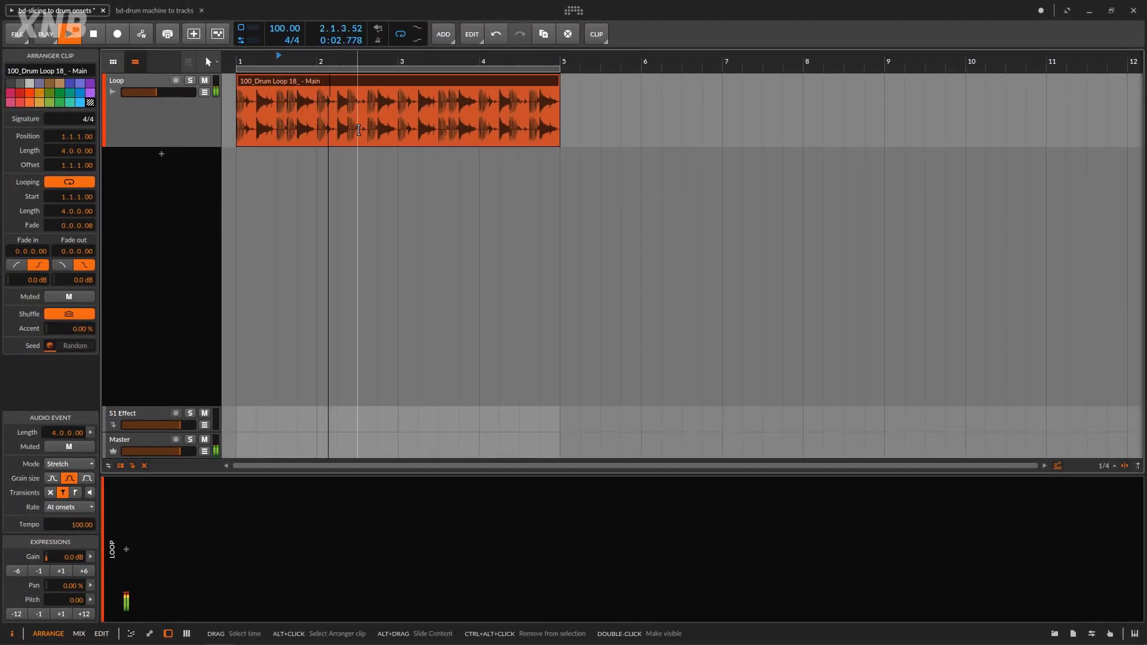
pyautogui.press('space')
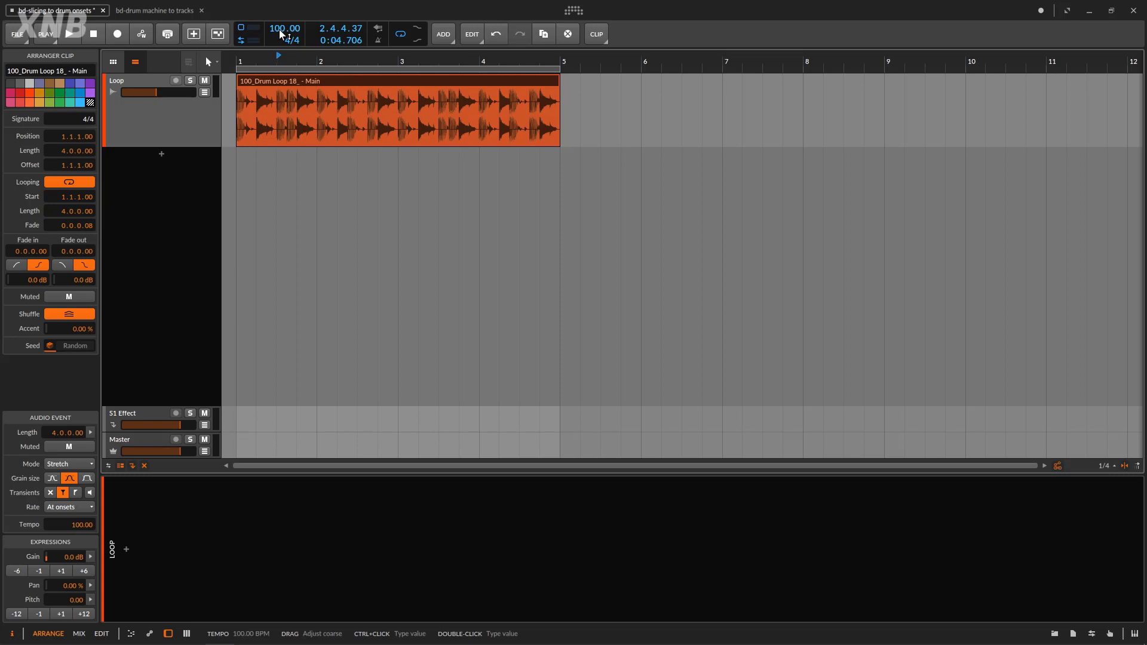
pyautogui.moveTo(281, 34); pyautogui.dragTo(273, 72)
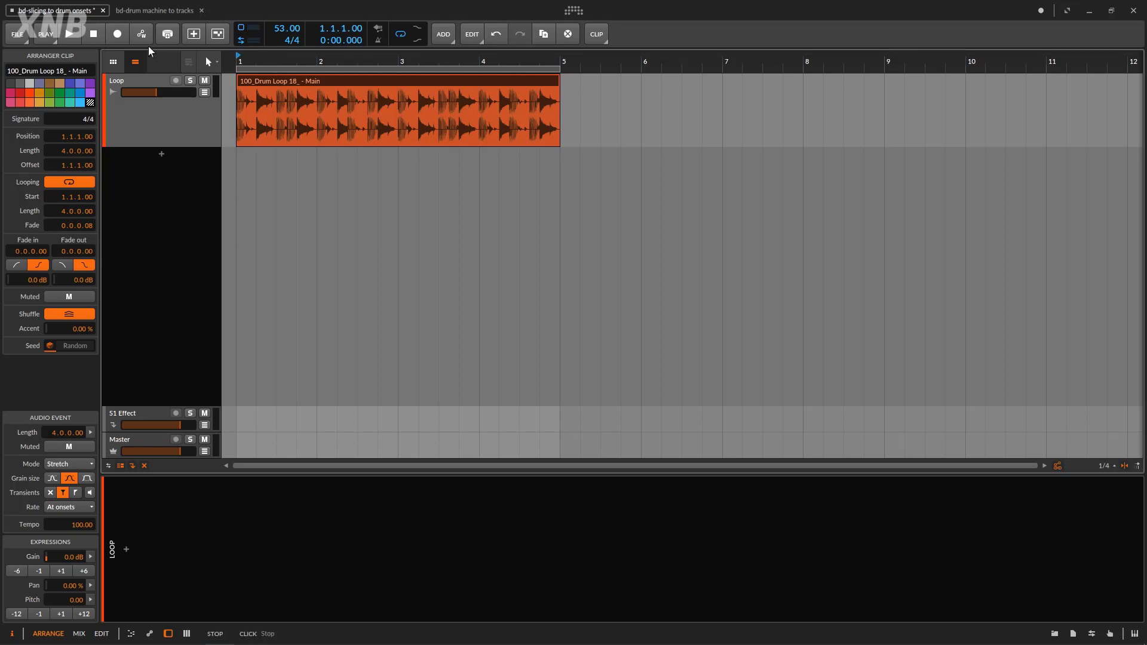
pyautogui.click(94, 37)
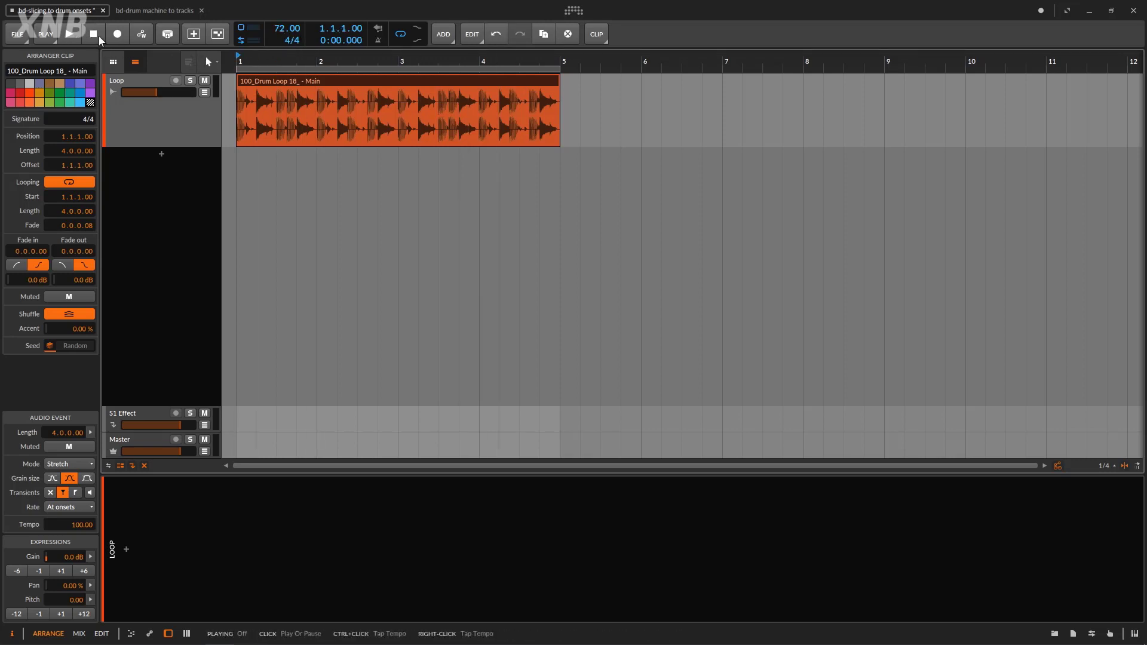
pyautogui.click(61, 36)
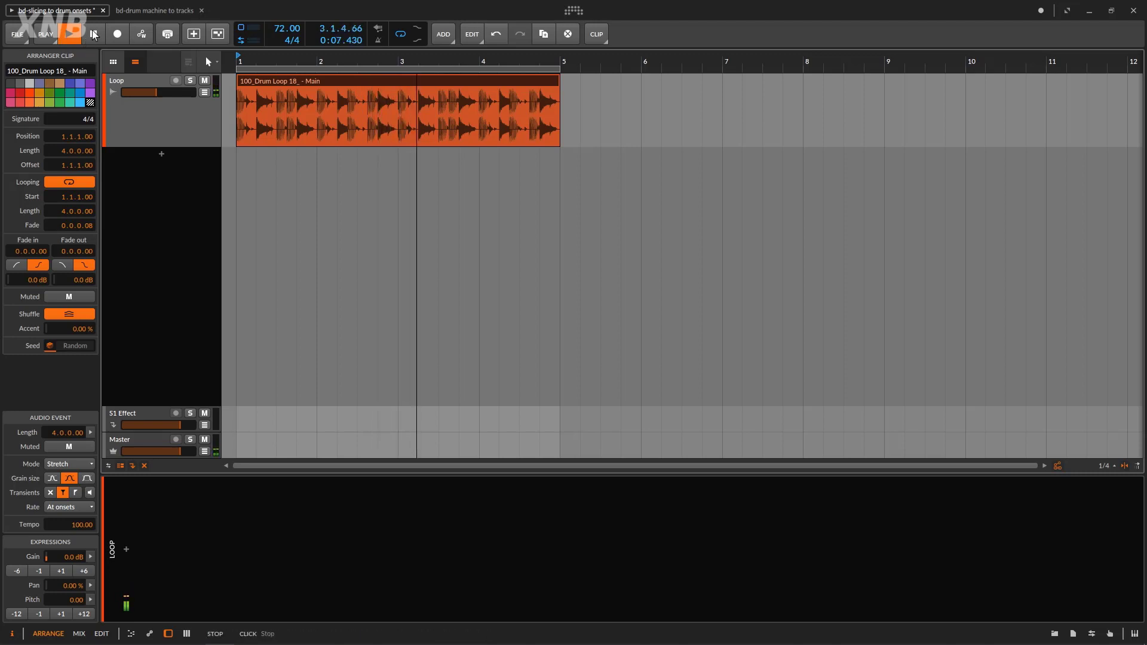
pyautogui.click(64, 33)
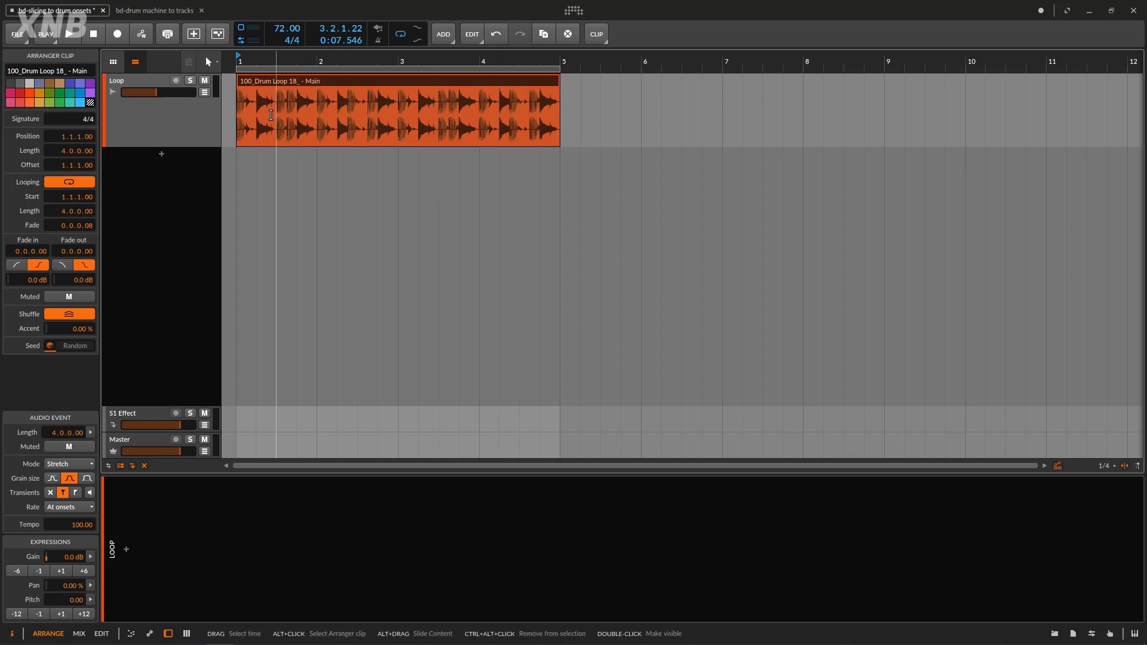
# Set the project tempo back to 100 BPM.
pyautogui.doubleClick(283, 31)
pyautogui.write('100')
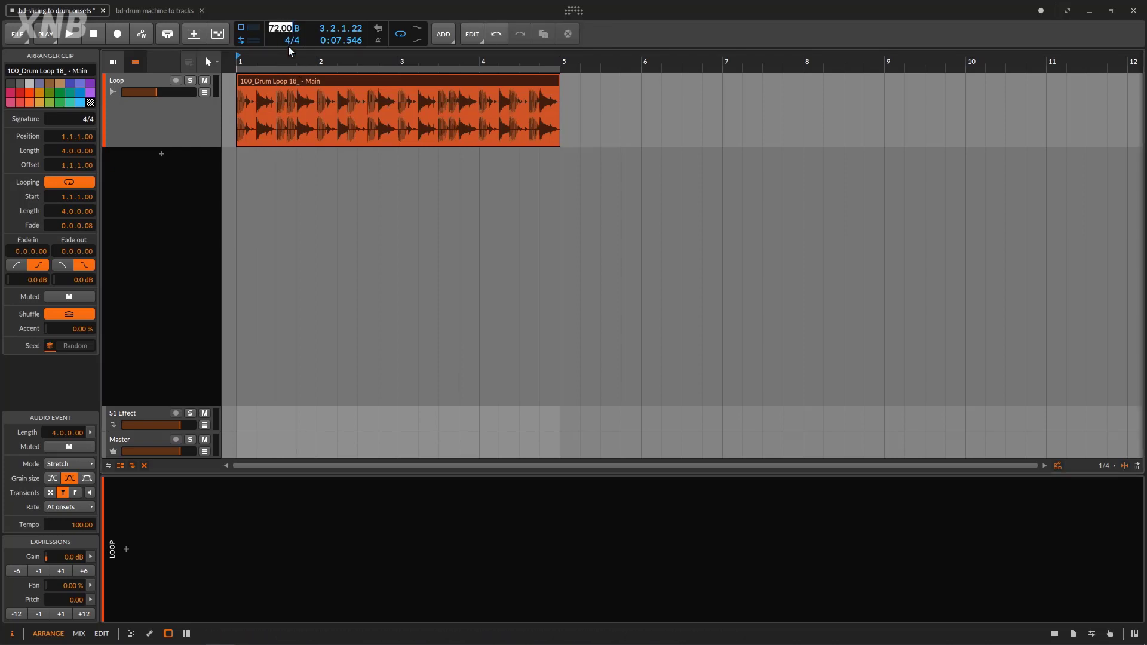
pyautogui.press('Return')
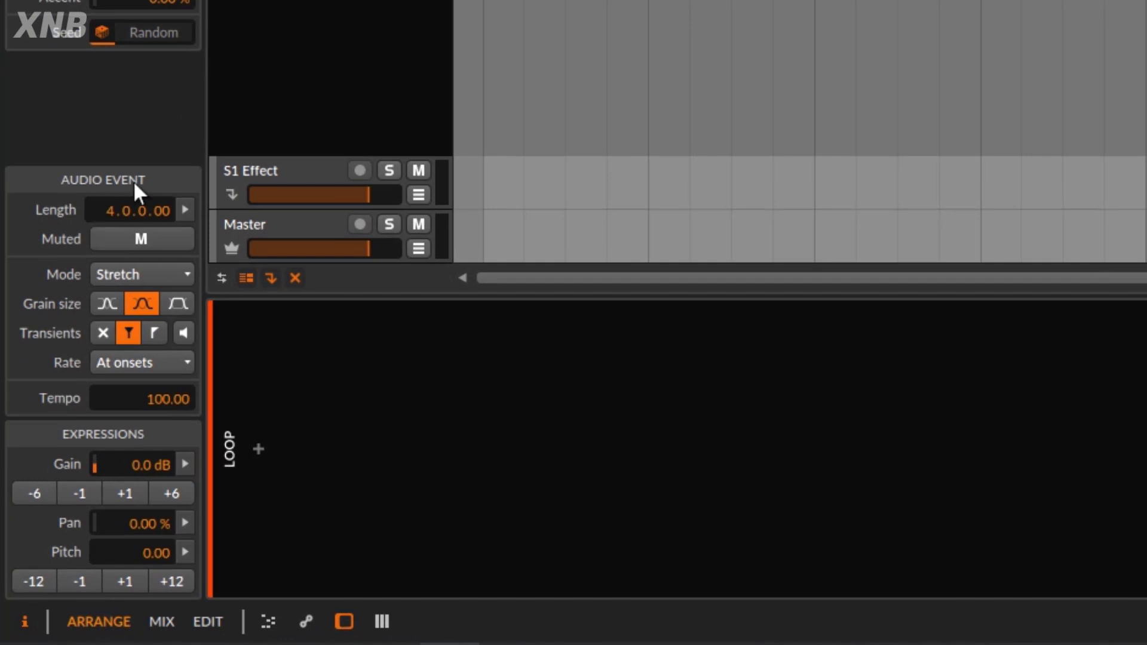
# Change the drum loop audio event's Mode from Stretch to Raw.
pyautogui.click(141, 275)
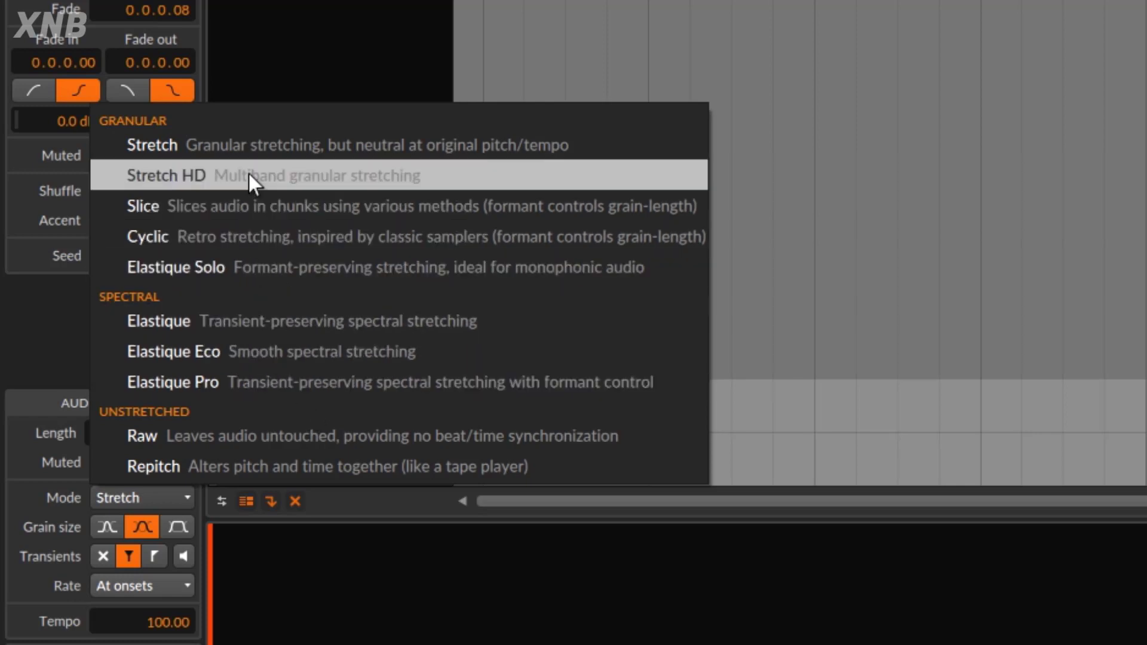
pyautogui.click(156, 439)
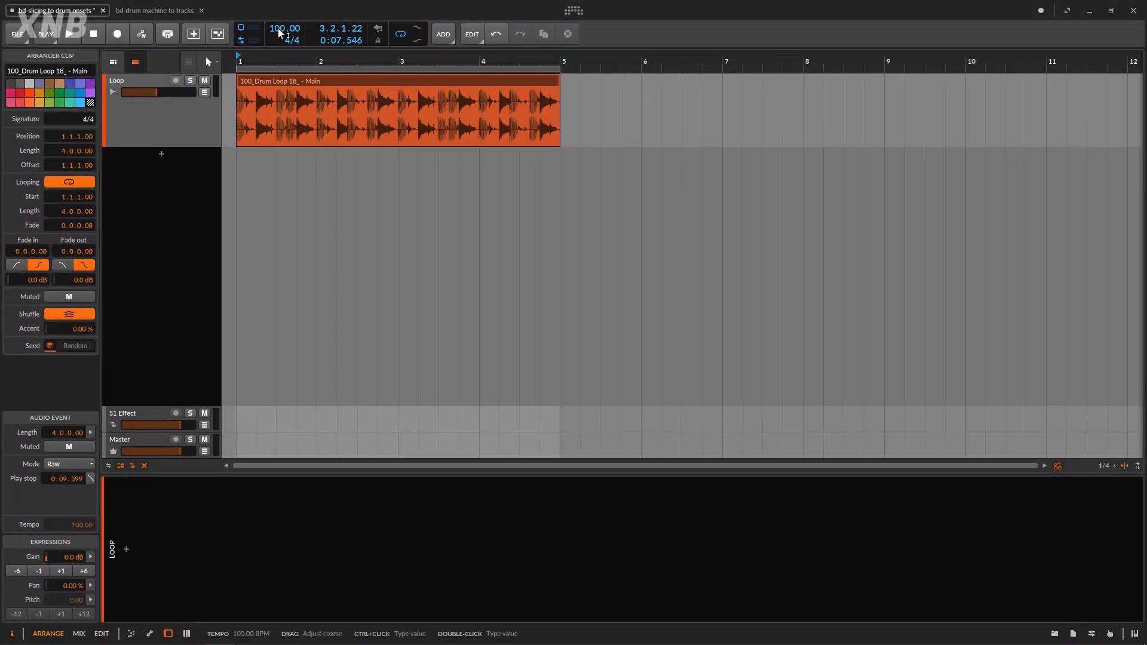
pyautogui.moveTo(284, 29); pyautogui.dragTo(284, 62)
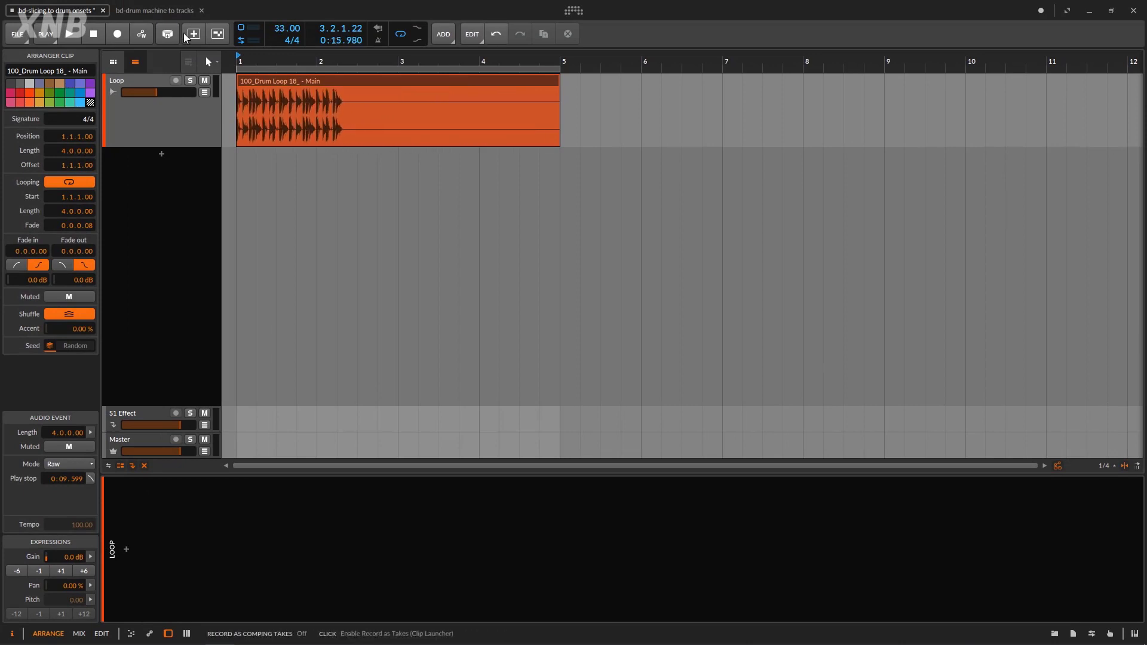
# Play the Raw drum loop at 33 BPM, adjusting the Loop track's volume, then reselect the clip.
pyautogui.click(102, 37)
pyautogui.press('space')
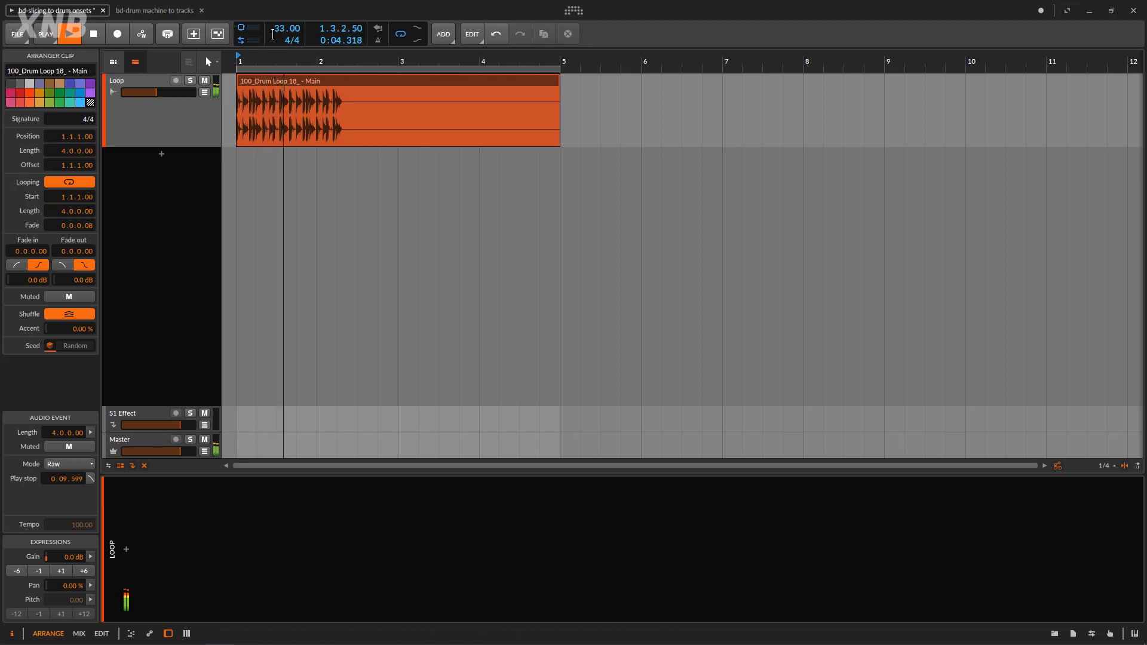
pyautogui.moveTo(170, 92); pyautogui.dragTo(174, 100)
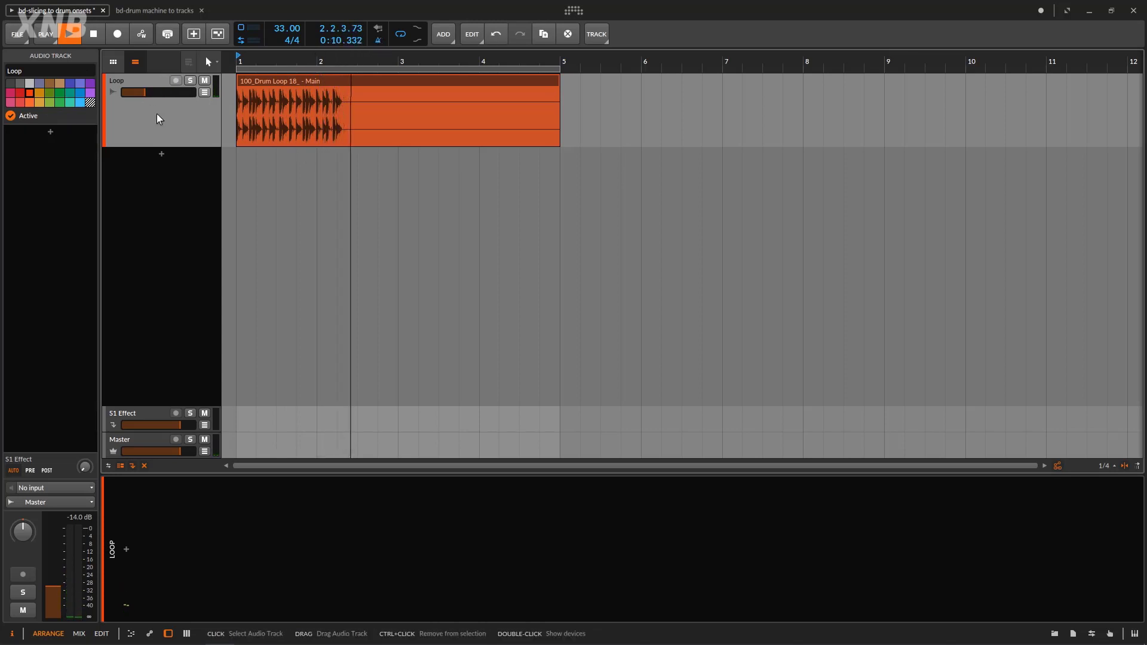
pyautogui.click(94, 34)
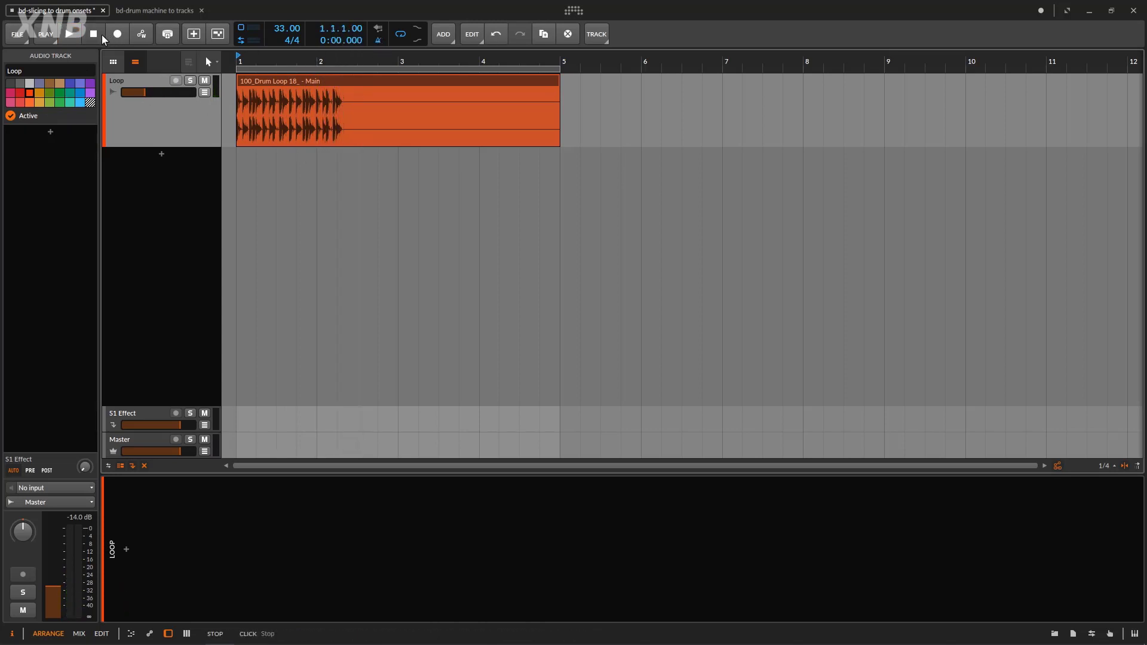
pyautogui.click(69, 34)
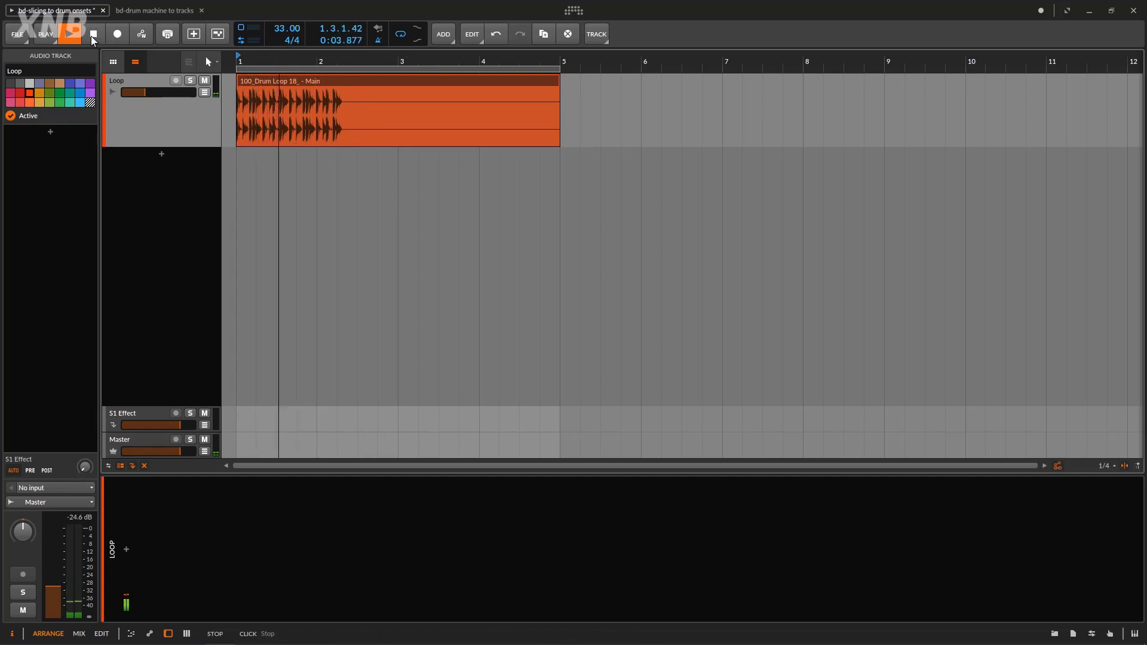
pyautogui.press('space')
pyautogui.moveTo(144, 92); pyautogui.dragTo(156, 92)
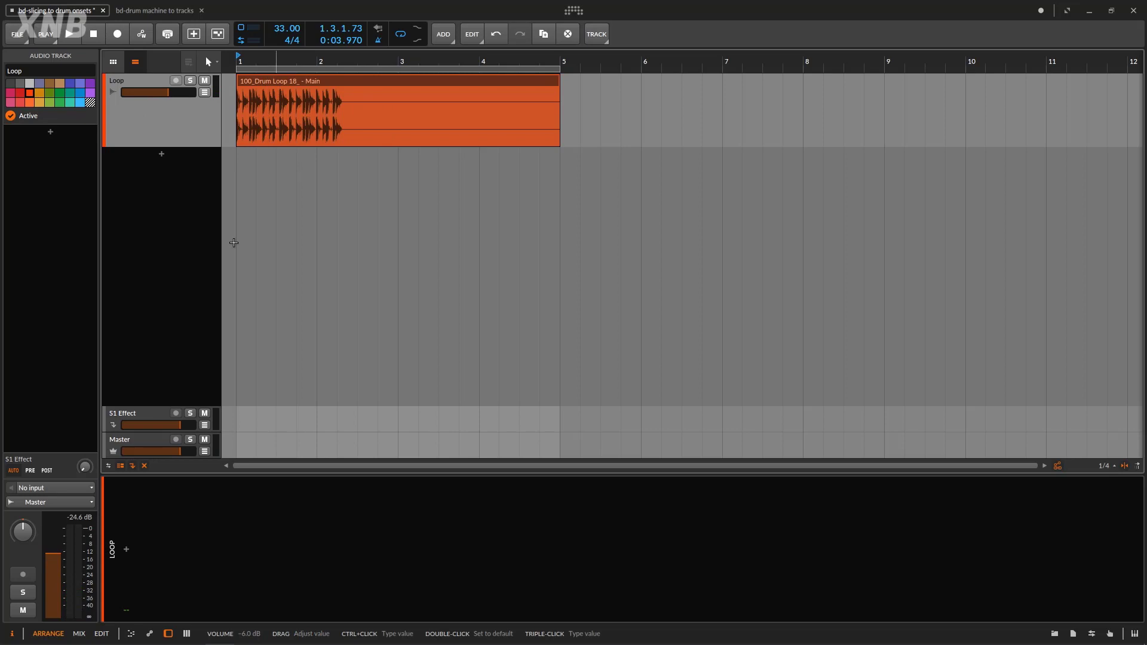
pyautogui.click(329, 185)
pyautogui.click(371, 90)
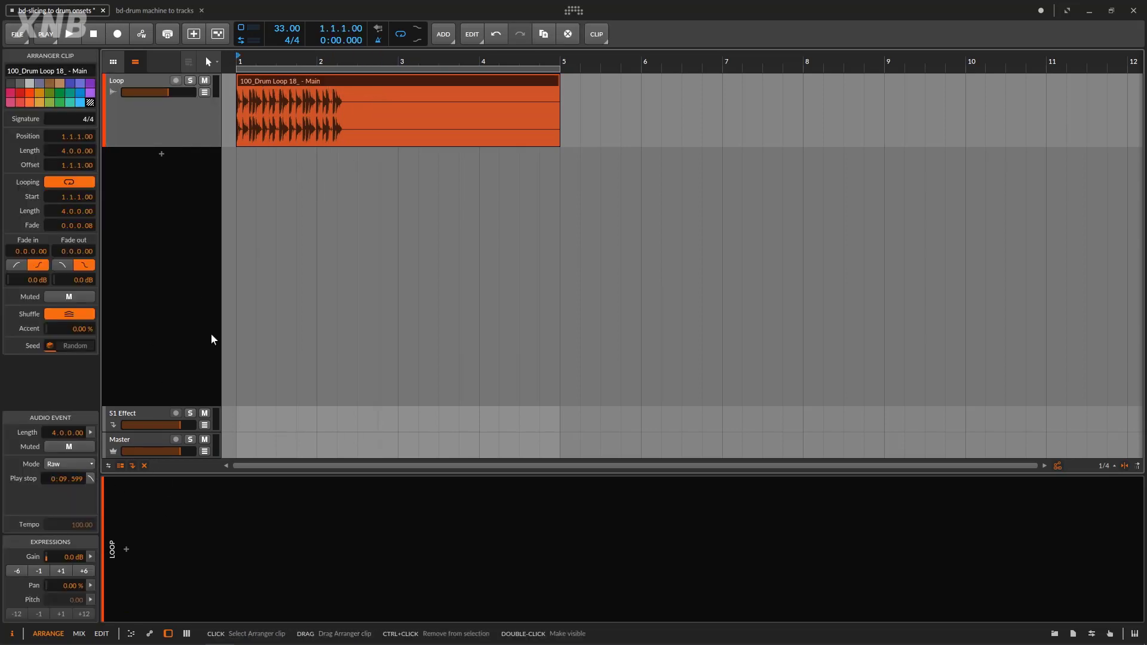
pyautogui.click(70, 464)
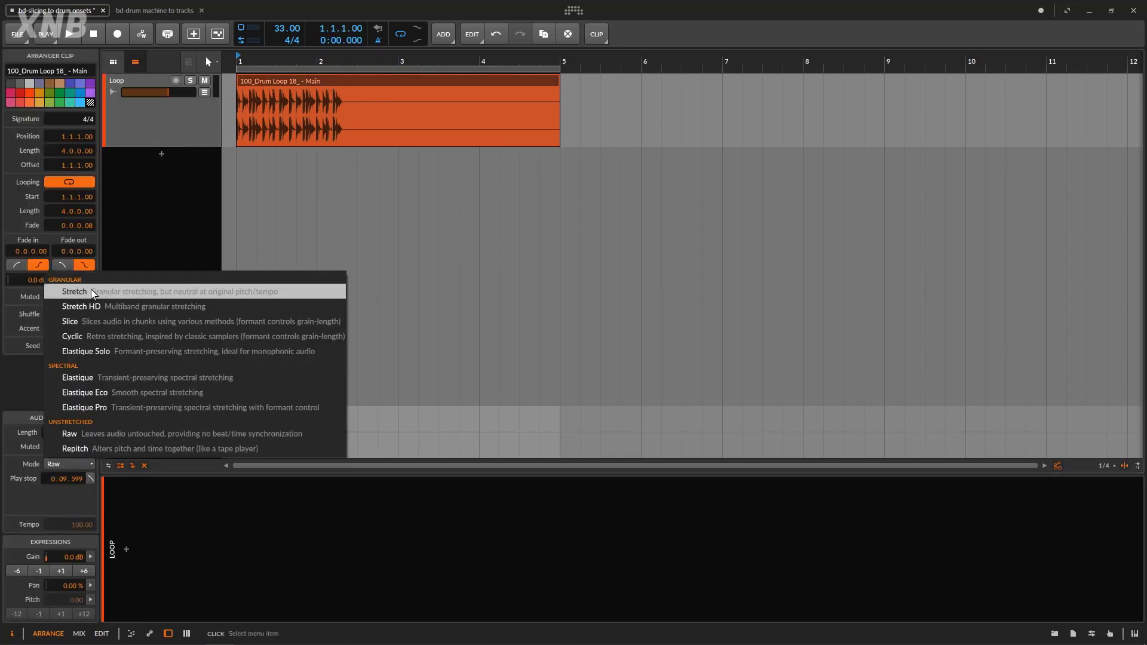
# Return the clip to Stretch mode and open Slice to Drum Machine with Bounce and Slice settings.
pyautogui.click(75, 291)
pyautogui.rightClick(378, 82)
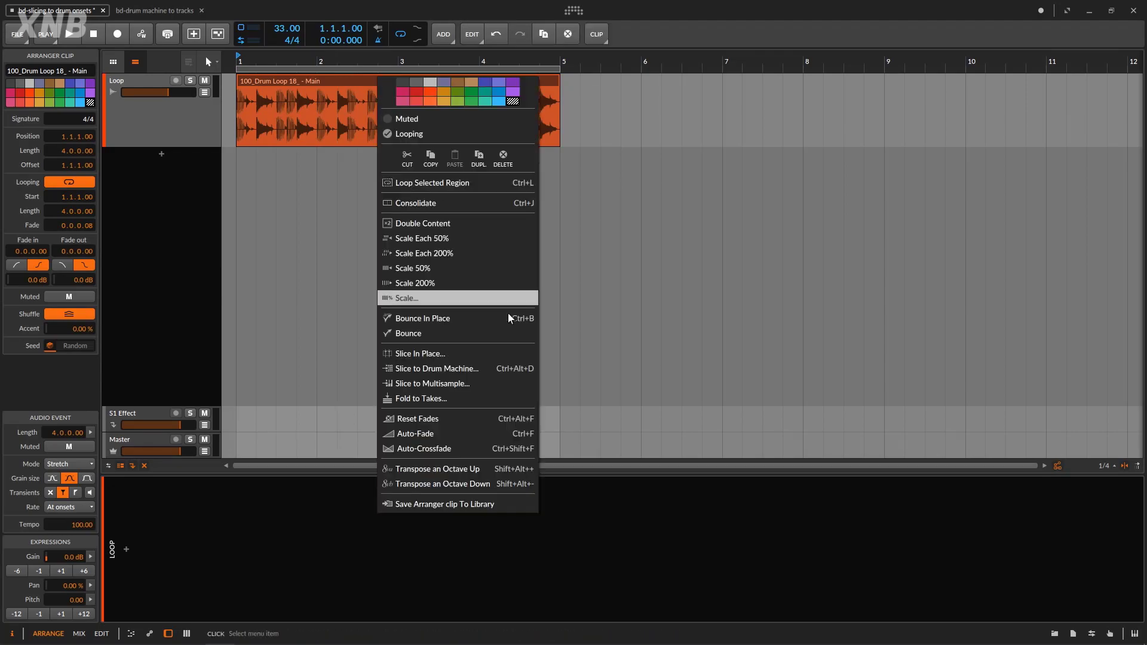
pyautogui.click(448, 371)
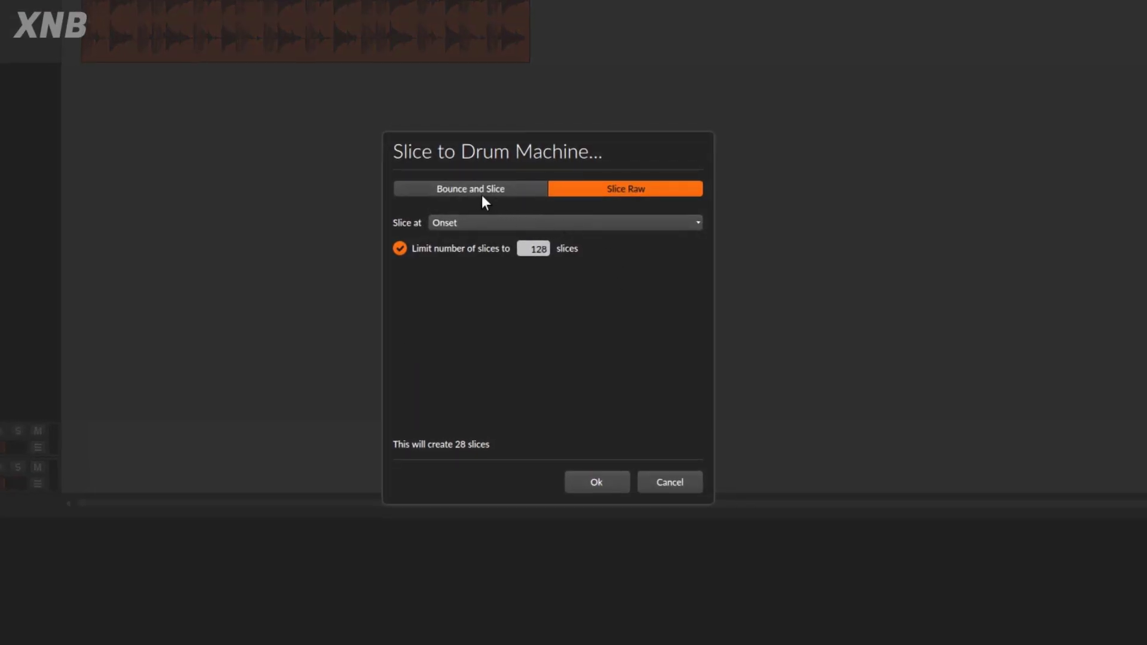
pyautogui.click(481, 197)
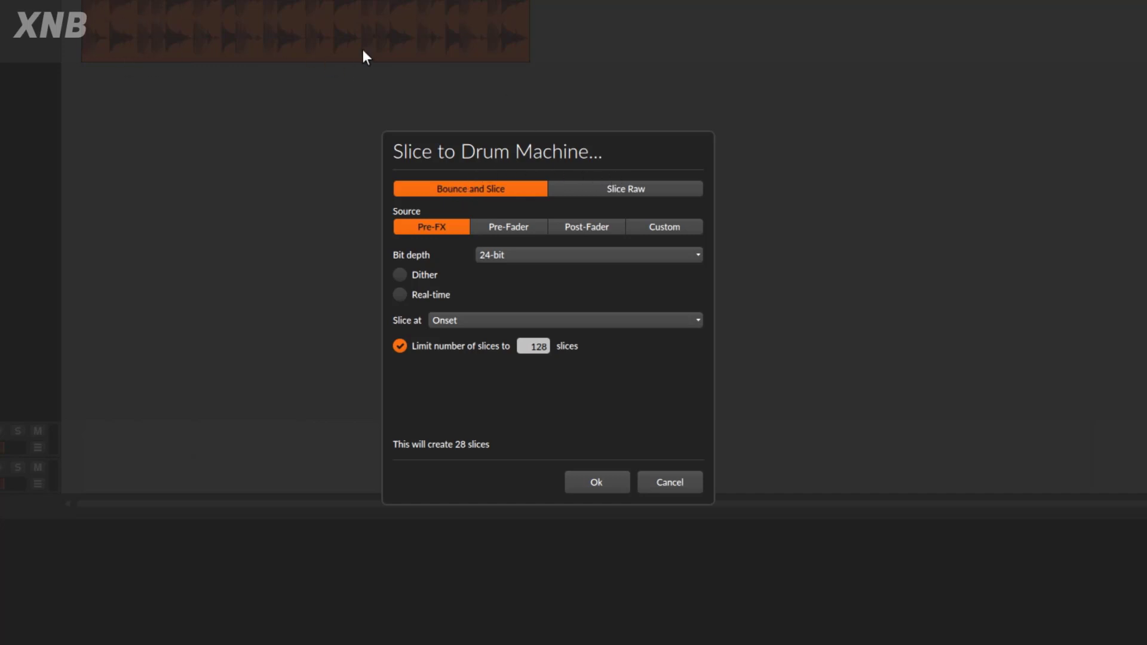
# Under Slice Raw, set Slice at to Beat Marker, which yields only 1 slice.
pyautogui.click(658, 188)
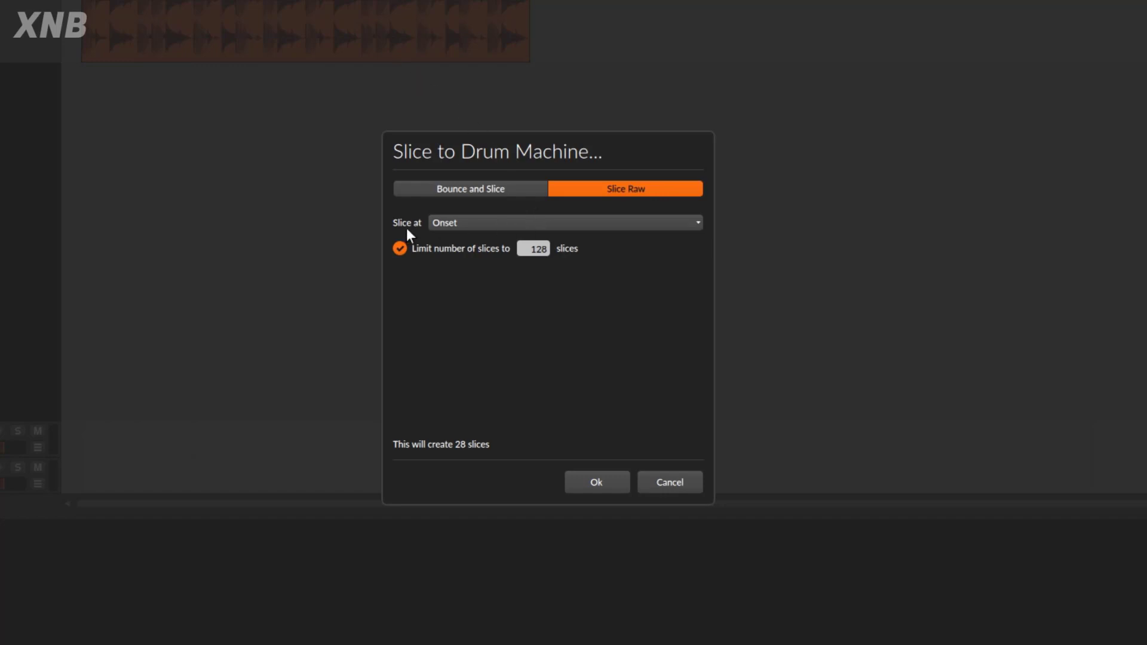
pyautogui.click(467, 223)
pyautogui.click(472, 240)
pyautogui.click(476, 221)
pyautogui.click(476, 249)
pyautogui.click(497, 221)
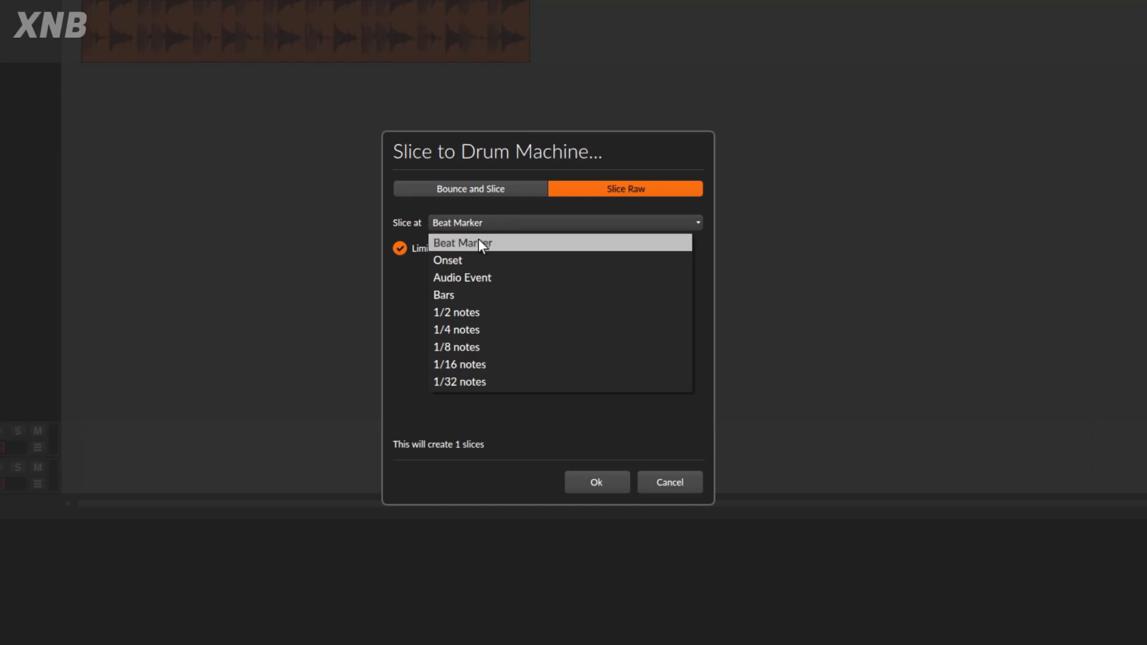
# Compare the Slice at options: Onset, Audio Event, Bars, 1/16 and 1/4 notes.
pyautogui.click(461, 260)
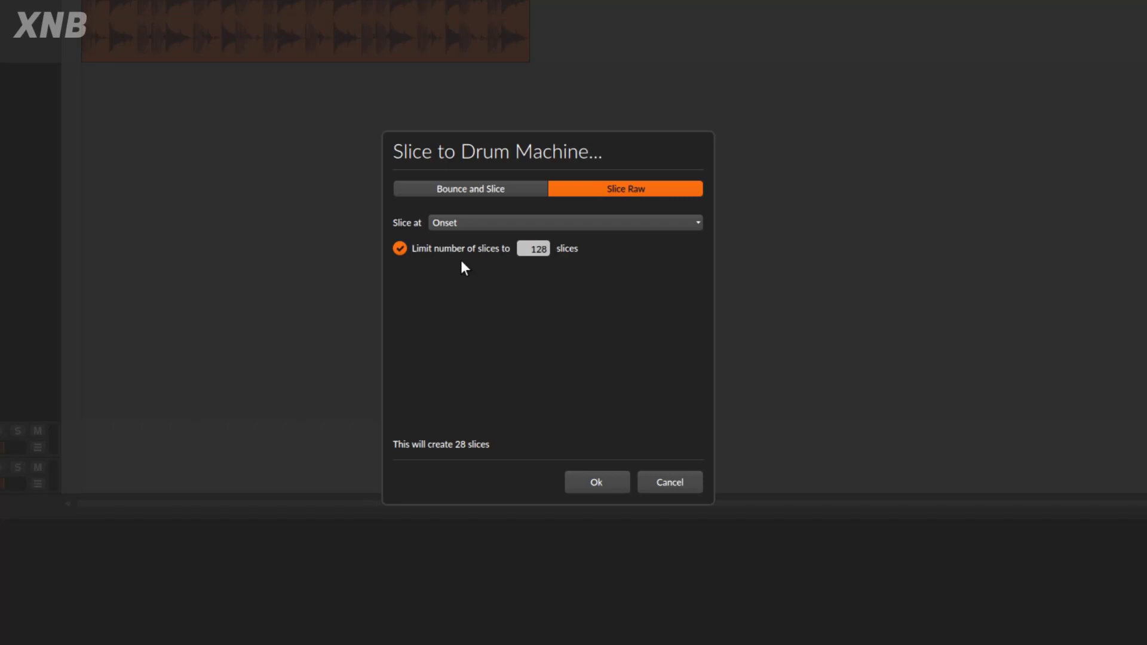
pyautogui.click(496, 224)
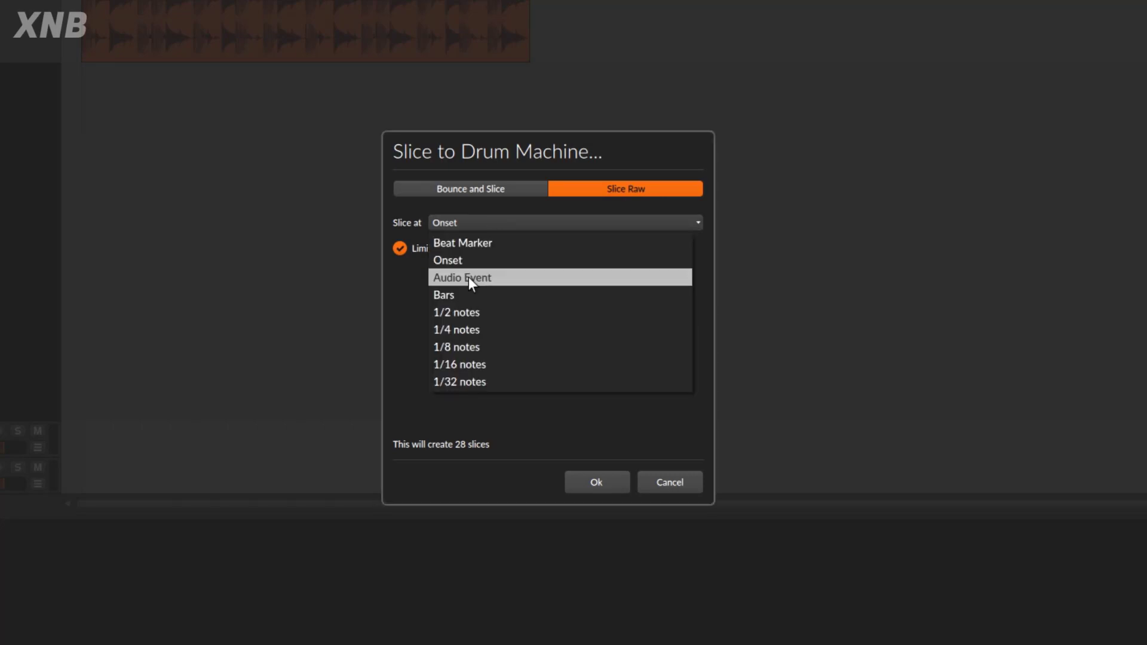
pyautogui.click(458, 278)
pyautogui.click(488, 221)
pyautogui.click(453, 296)
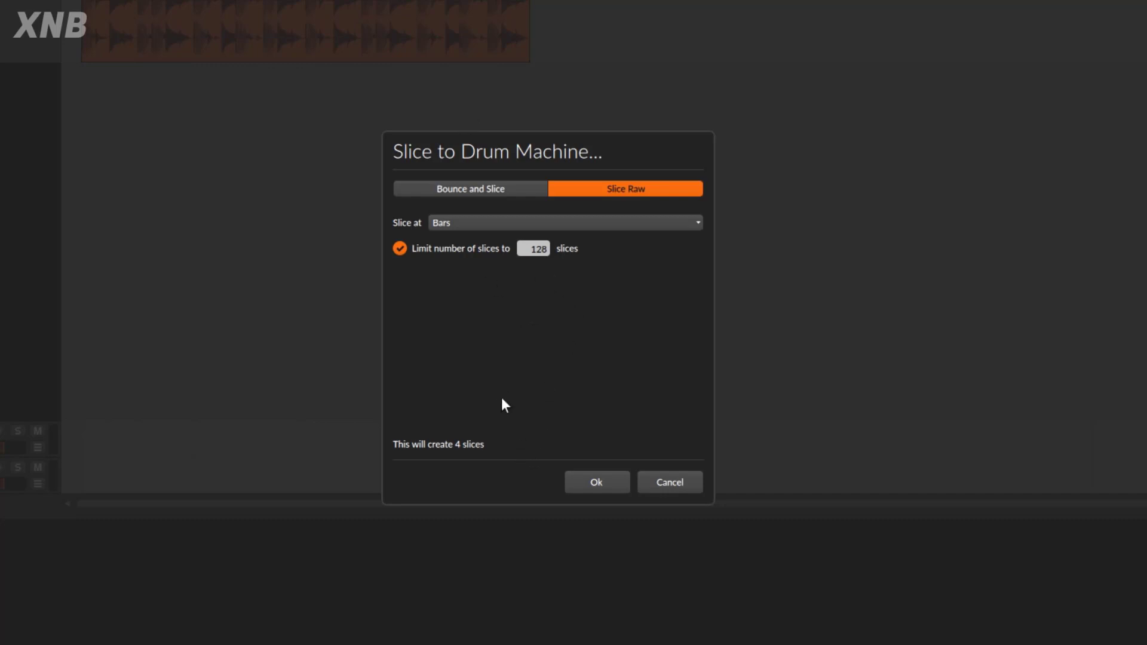
pyautogui.click(507, 228)
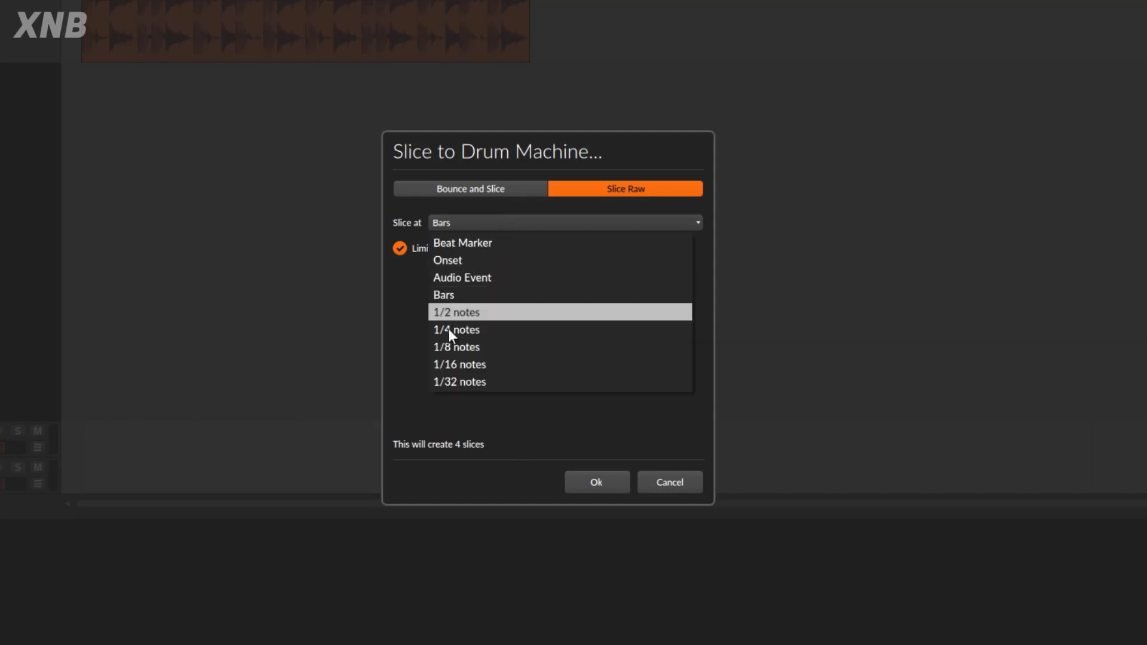
pyautogui.click(466, 366)
pyautogui.click(533, 221)
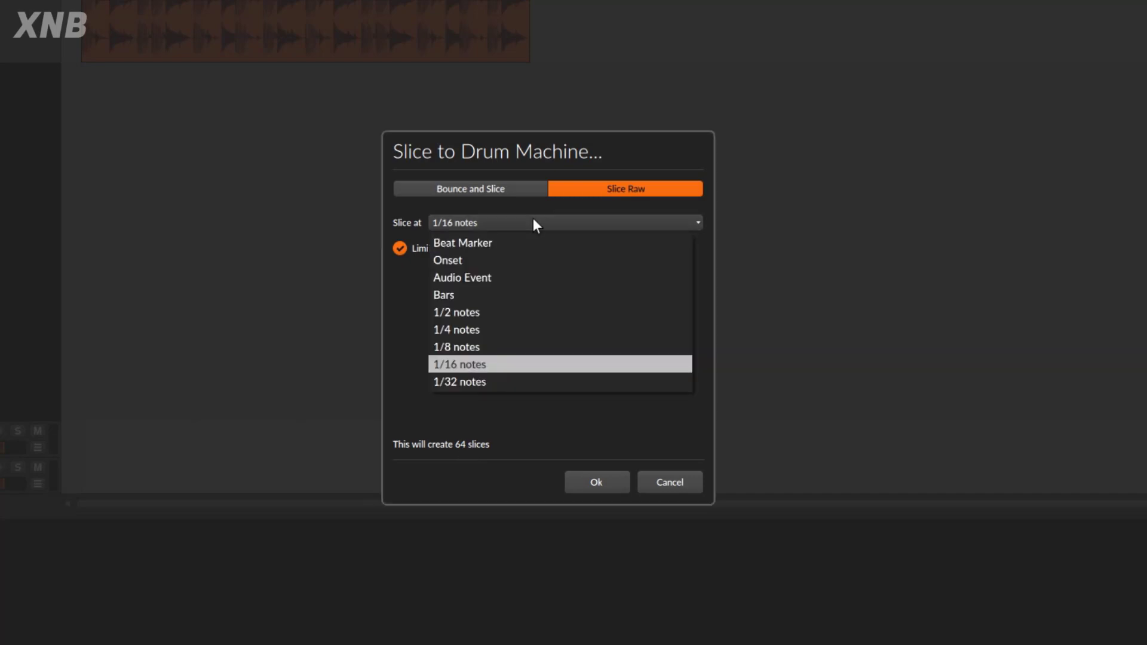
pyautogui.click(469, 332)
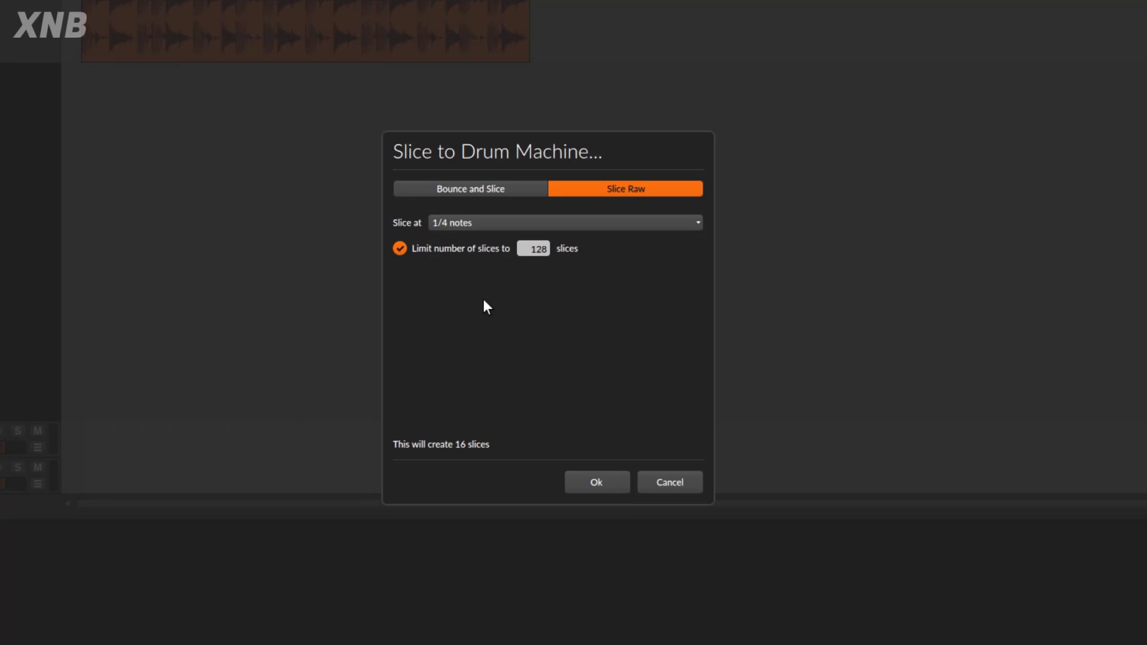
# Return Slice at to Onset (28 slices) and create the new Drum Machine track.
pyautogui.click(578, 222)
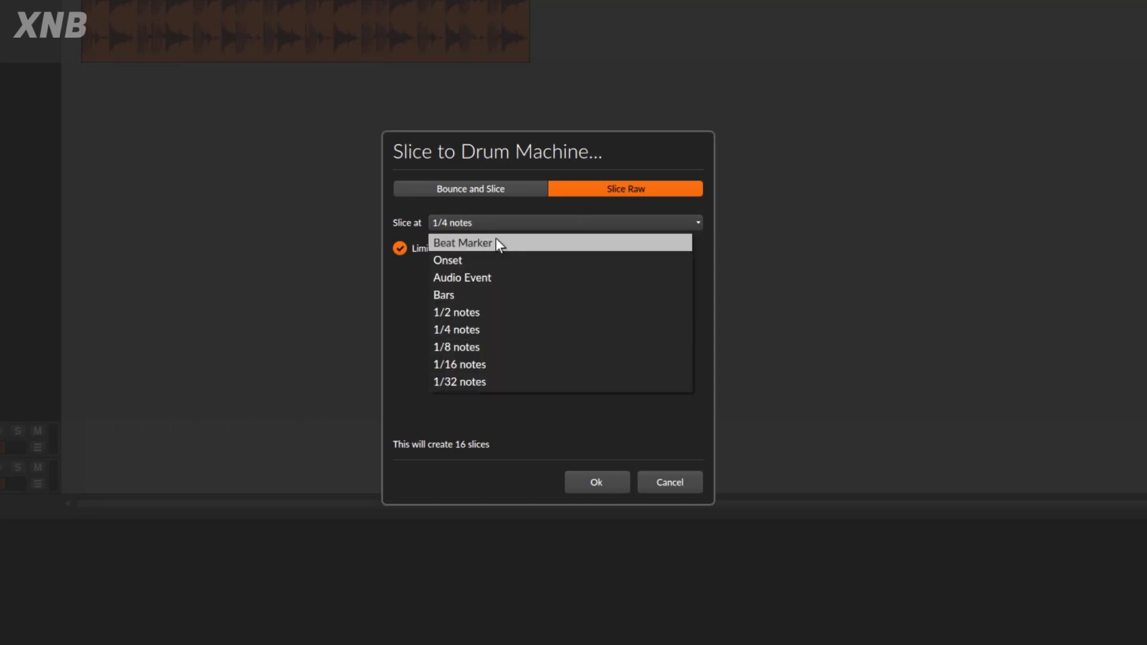
pyautogui.click(471, 260)
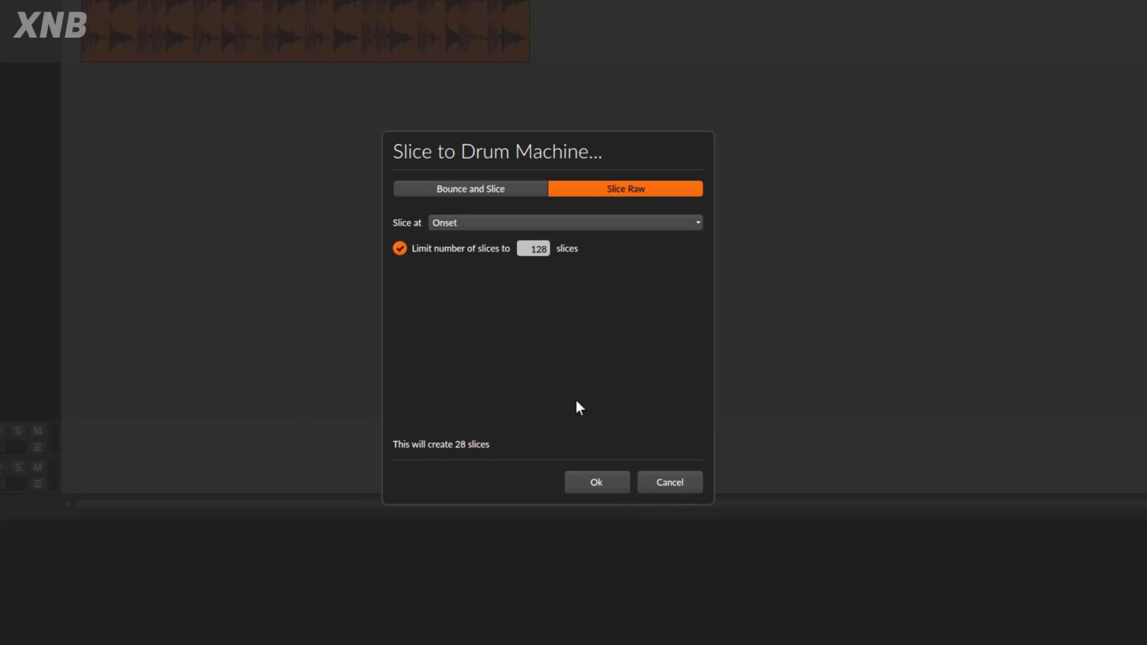
pyautogui.click(596, 482)
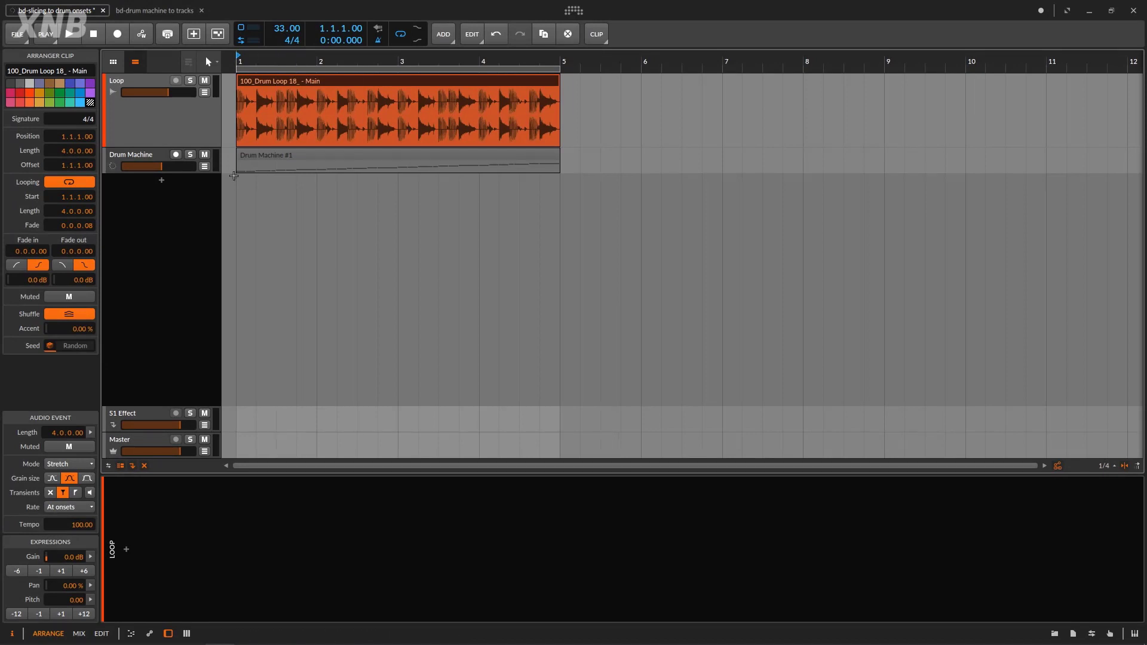
# Enlarge the Drum Machine track, mute the Loop track and lower the Drum Machine volume.
pyautogui.click(177, 178)
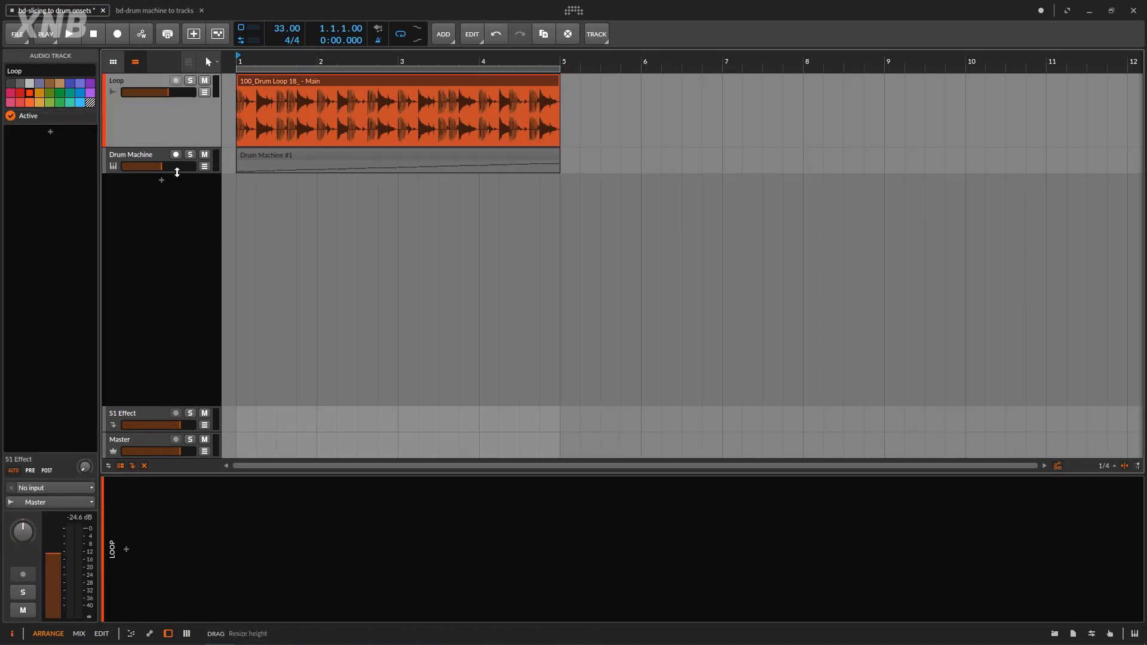
pyautogui.moveTo(176, 172); pyautogui.dragTo(177, 232)
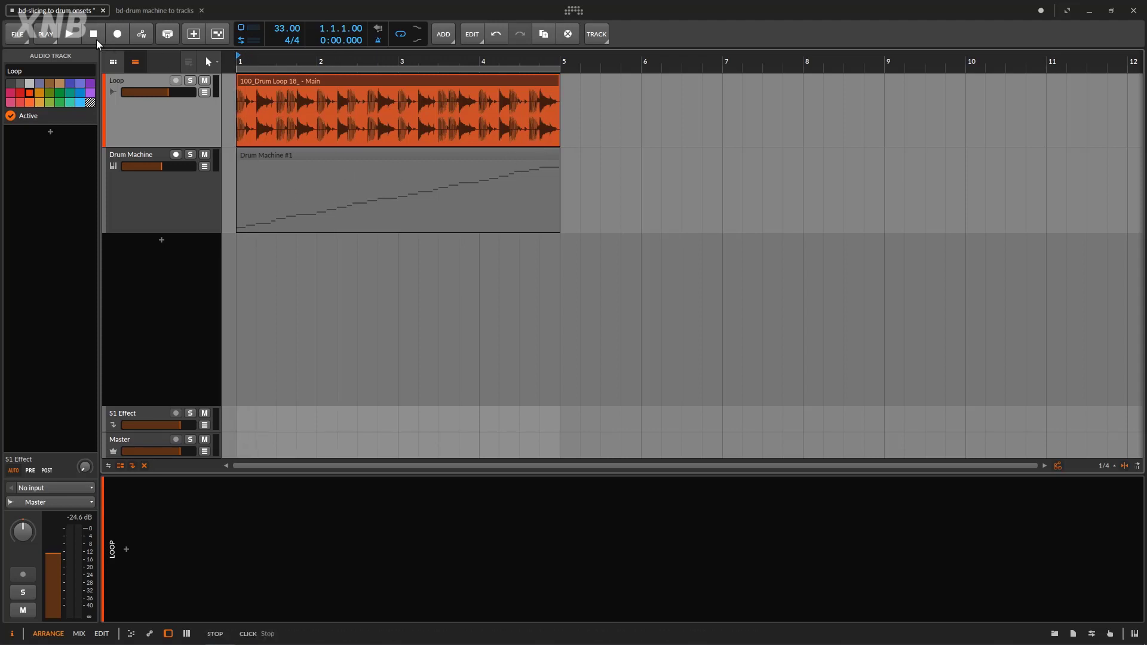
pyautogui.click(204, 81)
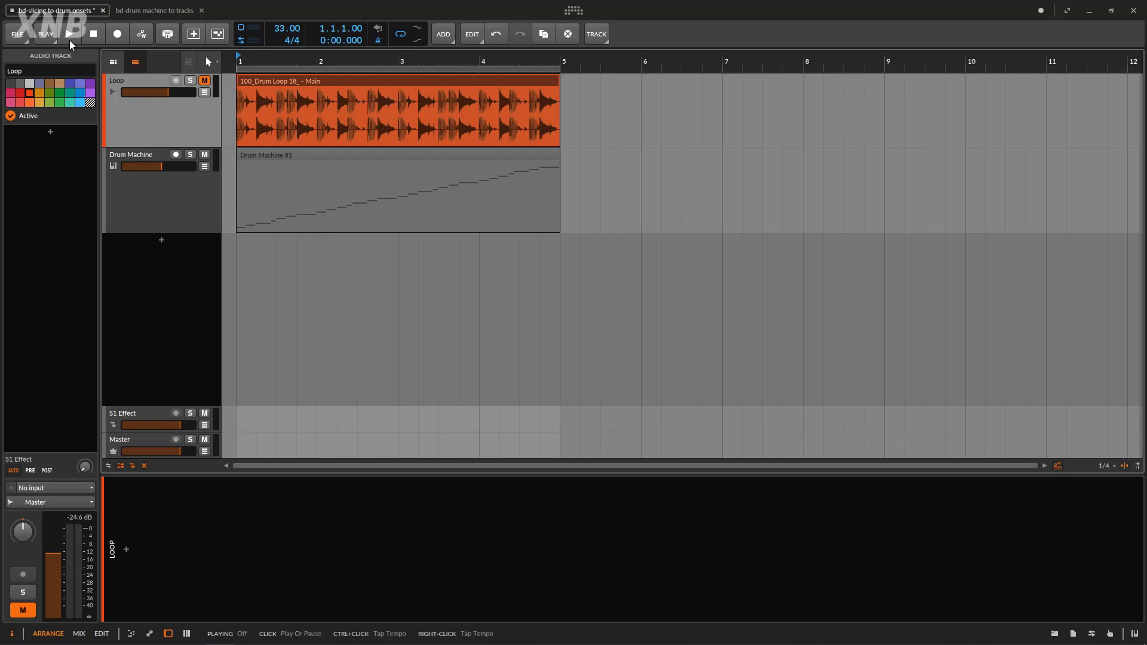
pyautogui.press('space')
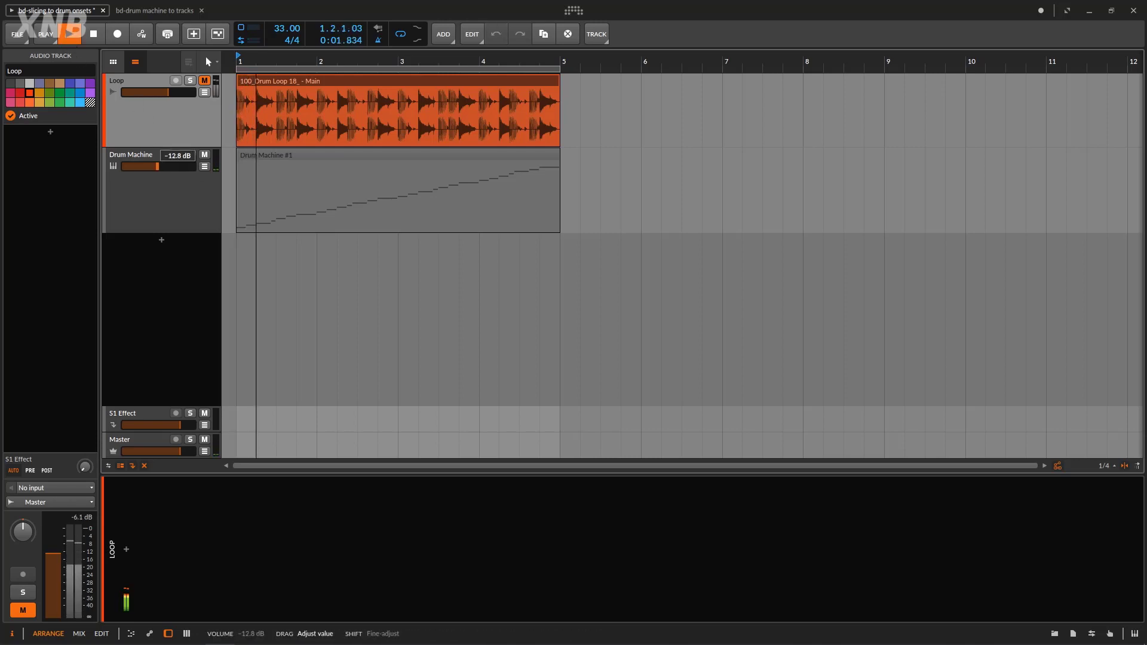
pyautogui.moveTo(181, 169); pyautogui.dragTo(178, 169)
pyautogui.press('space')
# Set the tempo to 100 and play the sliced Drum Machine clip from bar 1.
pyautogui.doubleClick(275, 28)
pyautogui.write('100 BPM')
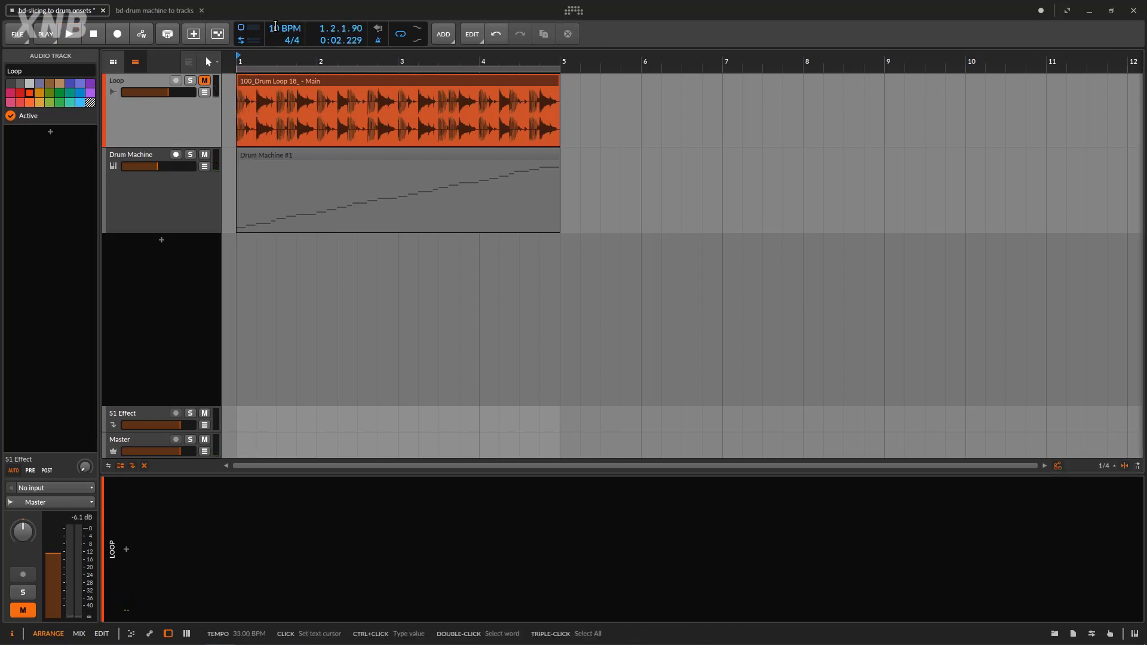
pyautogui.press('Return')
pyautogui.click(93, 36)
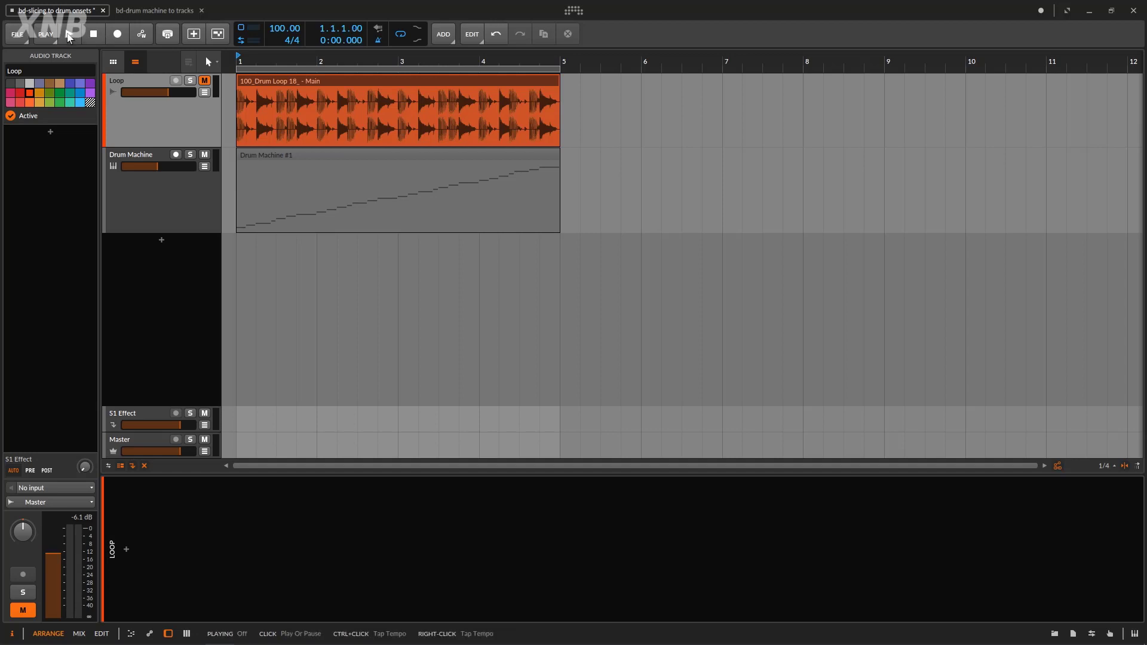
pyautogui.press('space')
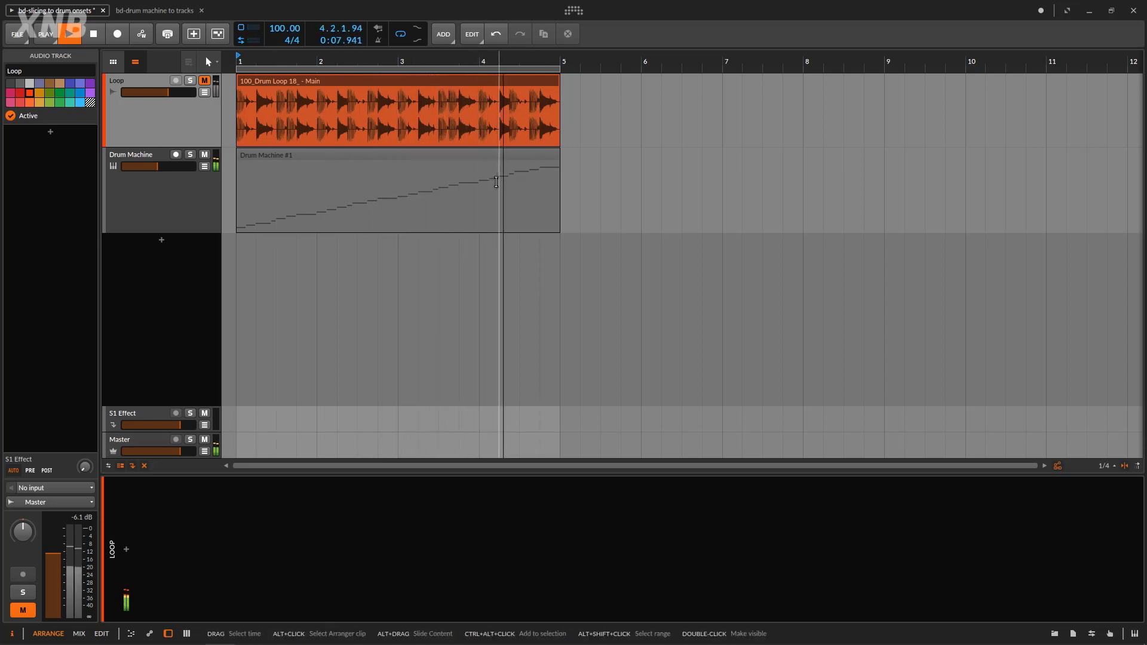
pyautogui.press('space')
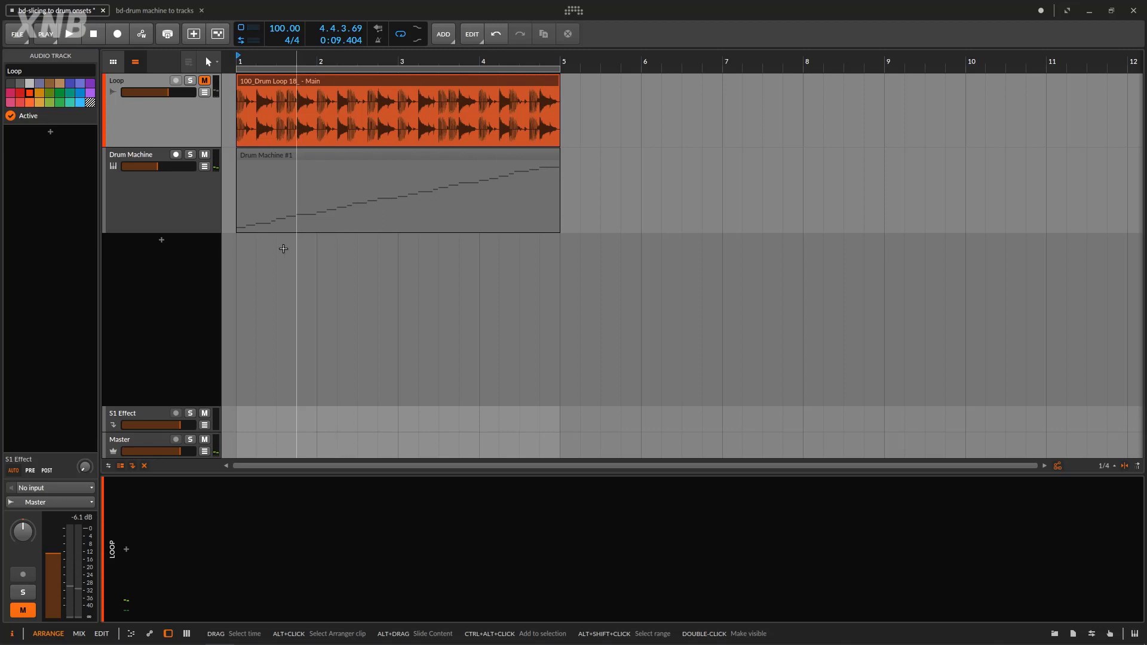
pyautogui.click(175, 219)
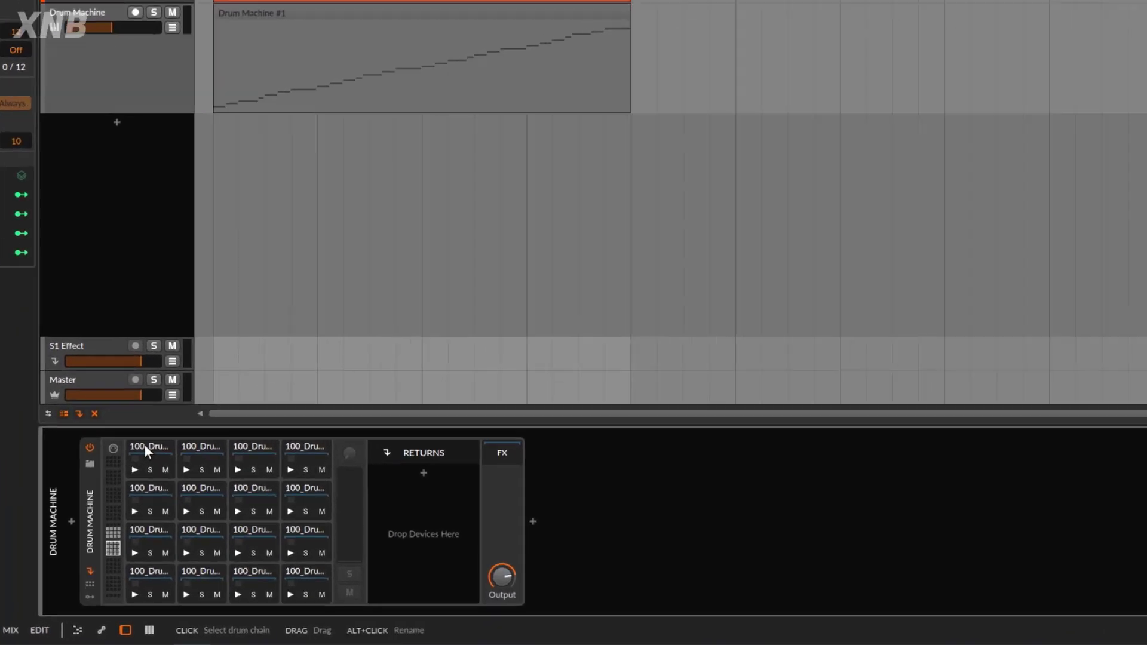
# Audition the Drum Machine's slice pads in the top and bottom rows.
pyautogui.click(182, 495)
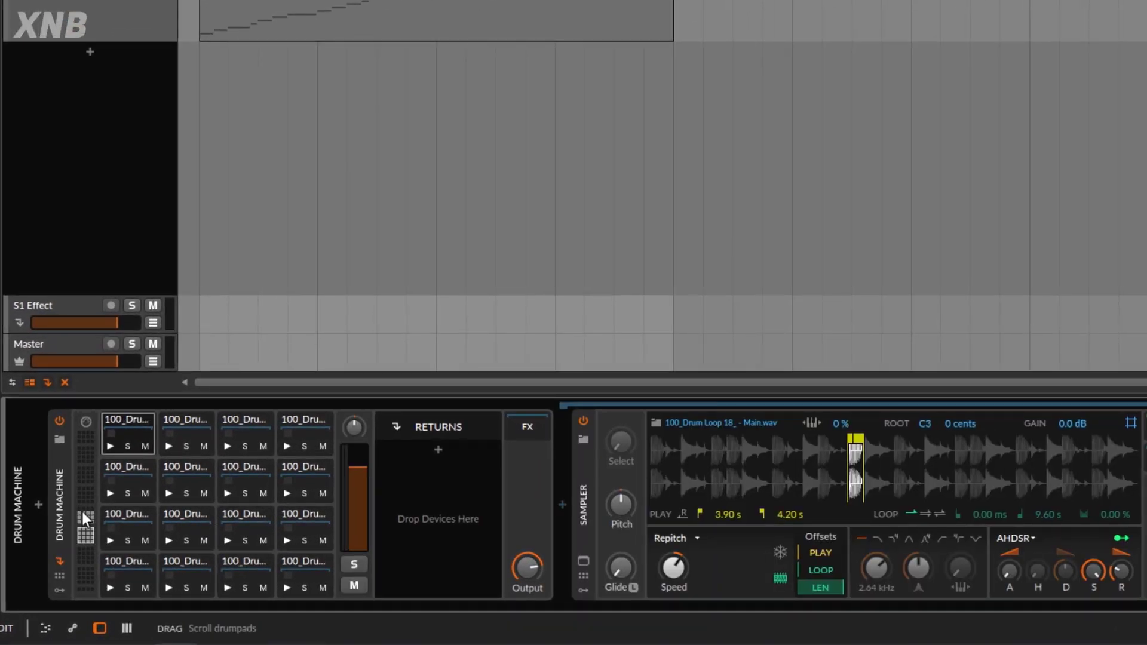
pyautogui.click(110, 587)
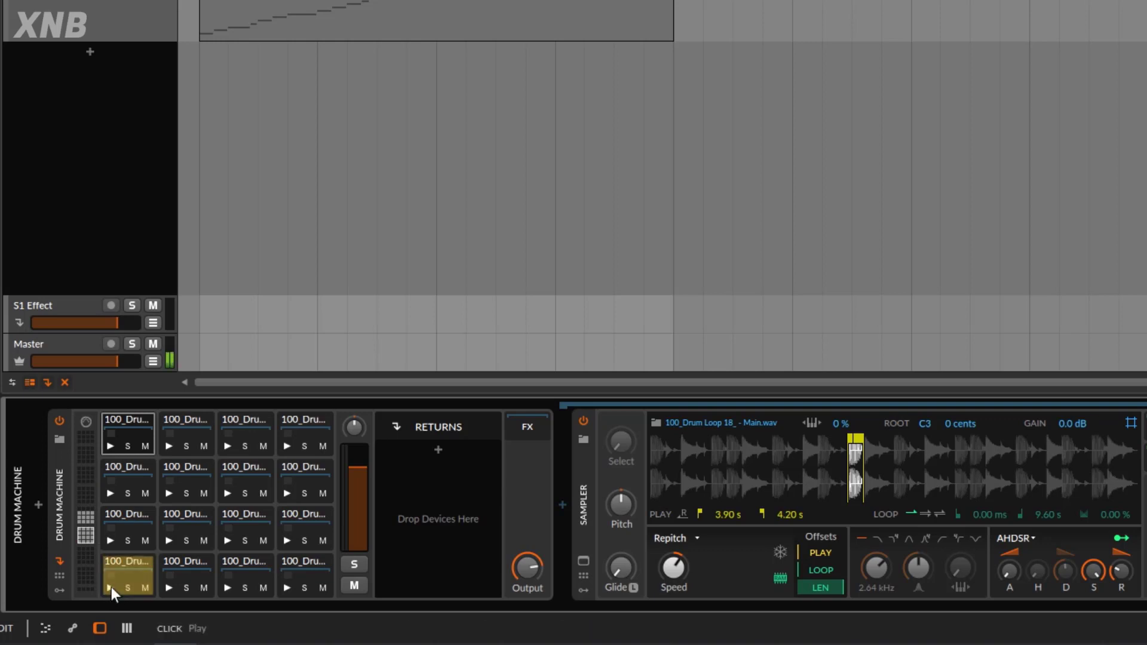
pyautogui.click(108, 447)
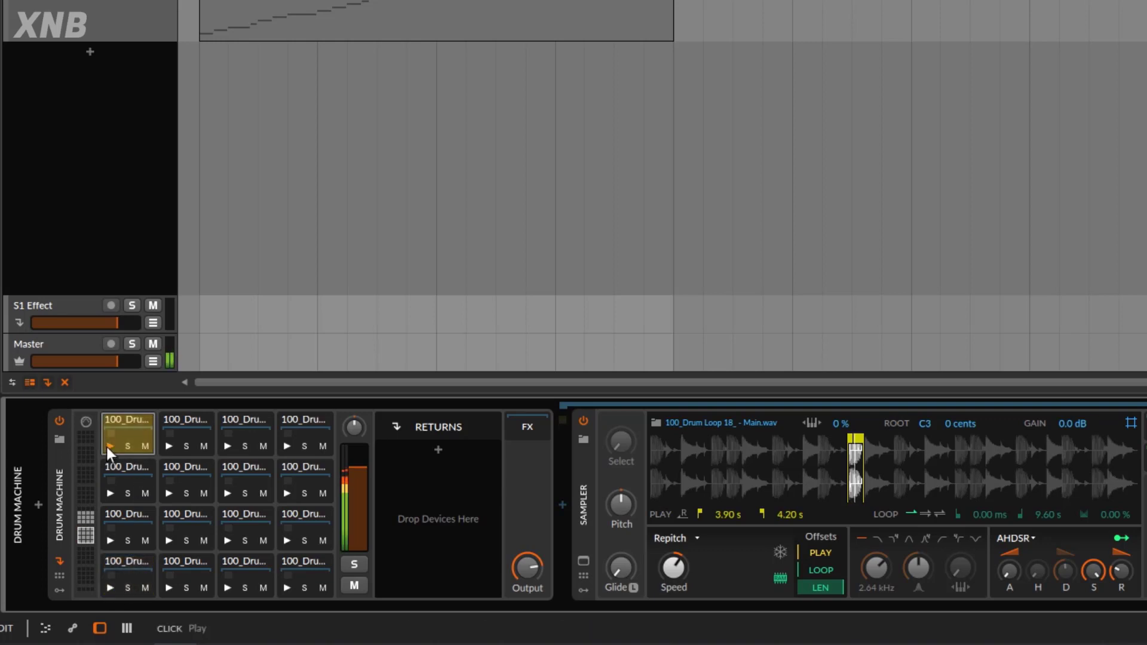
pyautogui.click(107, 447)
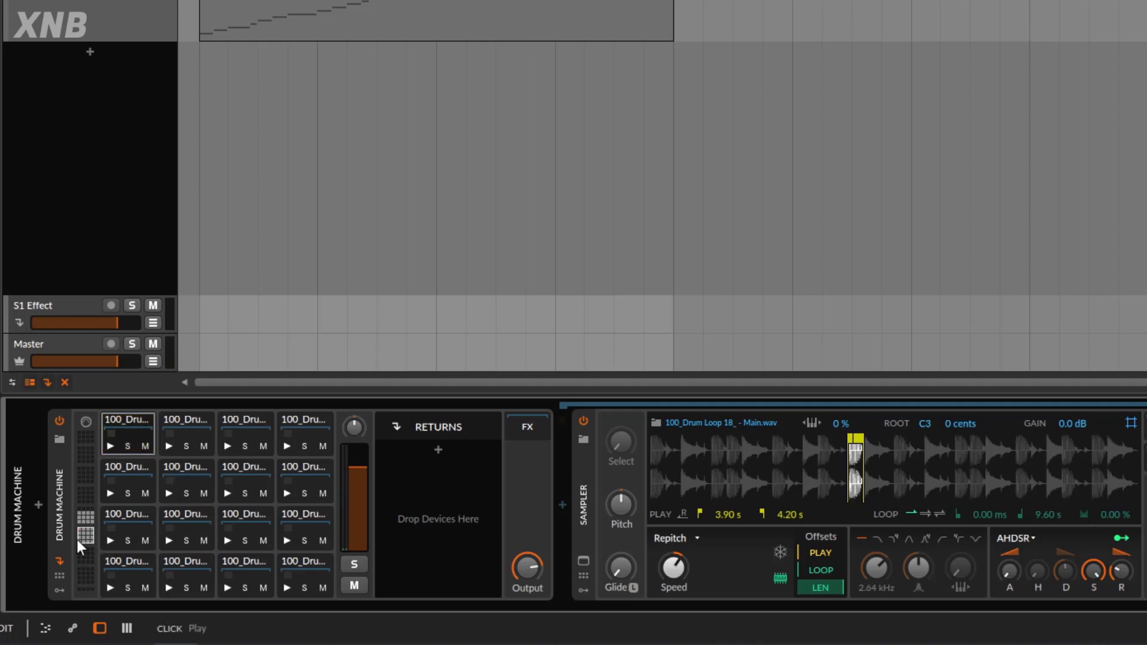
pyautogui.click(127, 557)
pyautogui.click(168, 584)
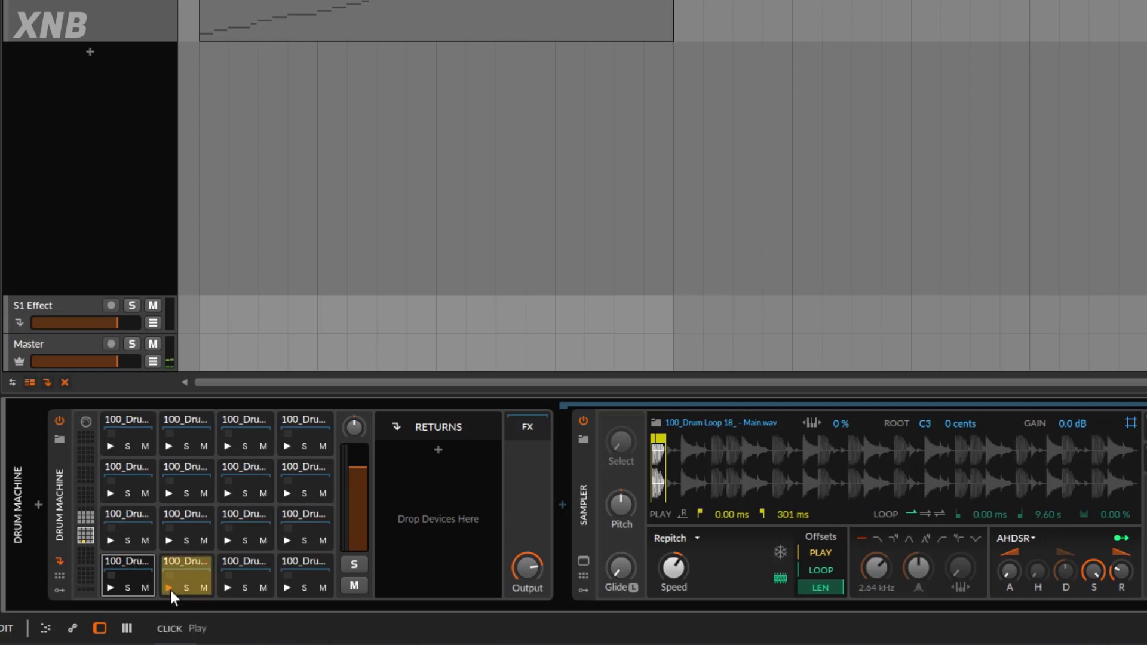
pyautogui.click(108, 446)
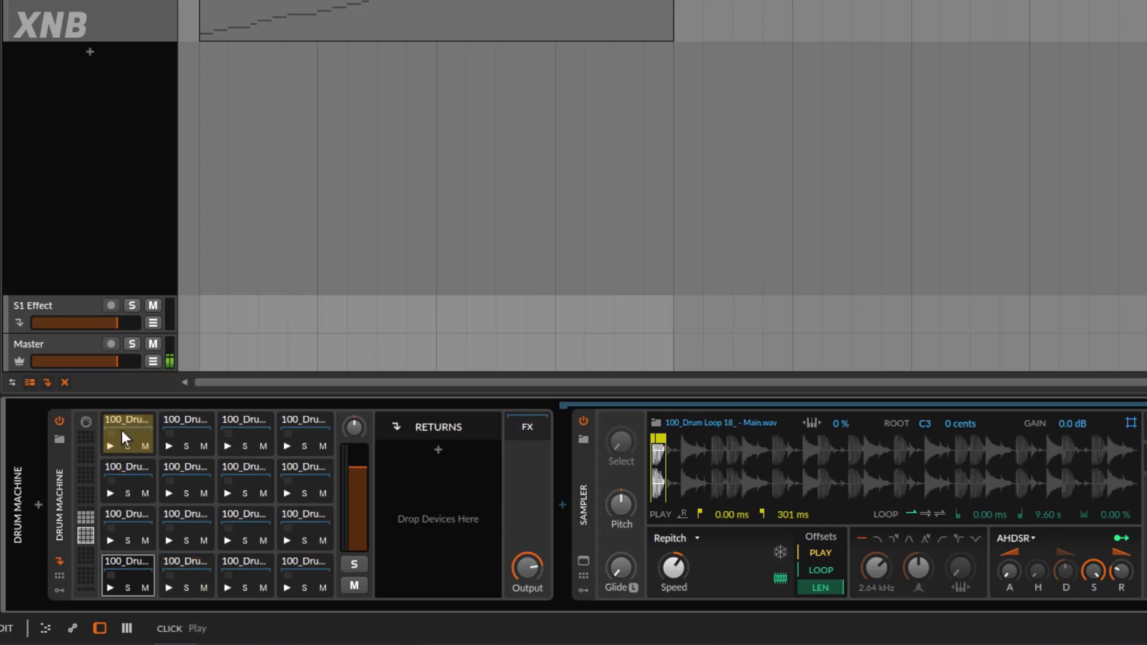
# Delete the slice on the top-left pad C2, leaving it empty.
pyautogui.click(124, 426)
pyautogui.press('Delete')
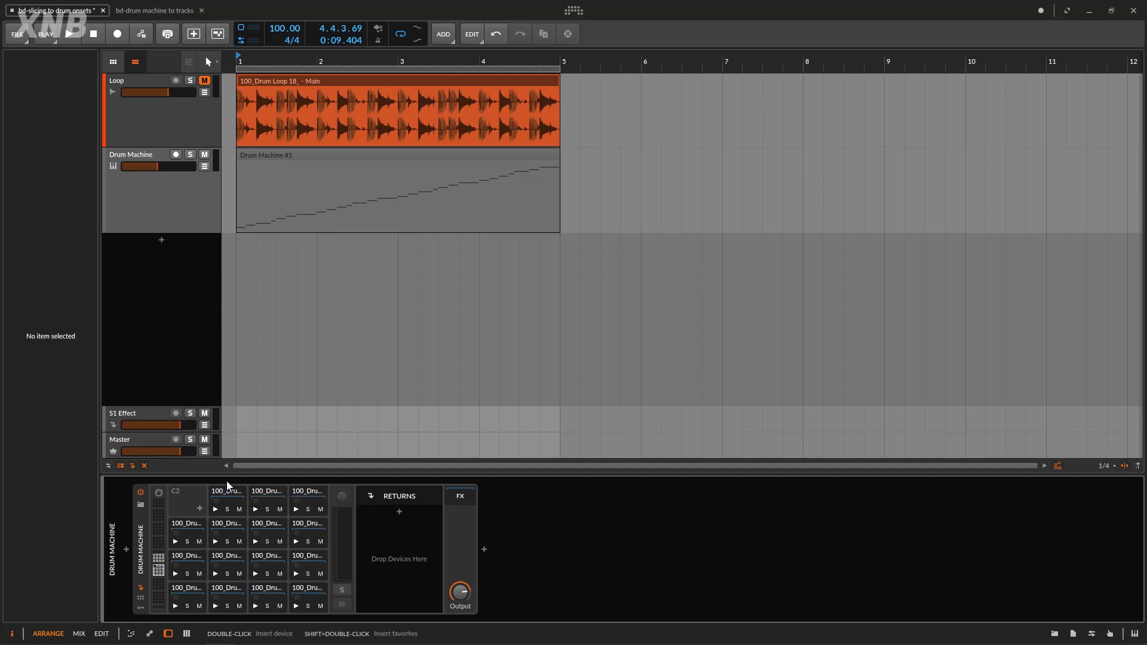
pyautogui.rightClick(154, 213)
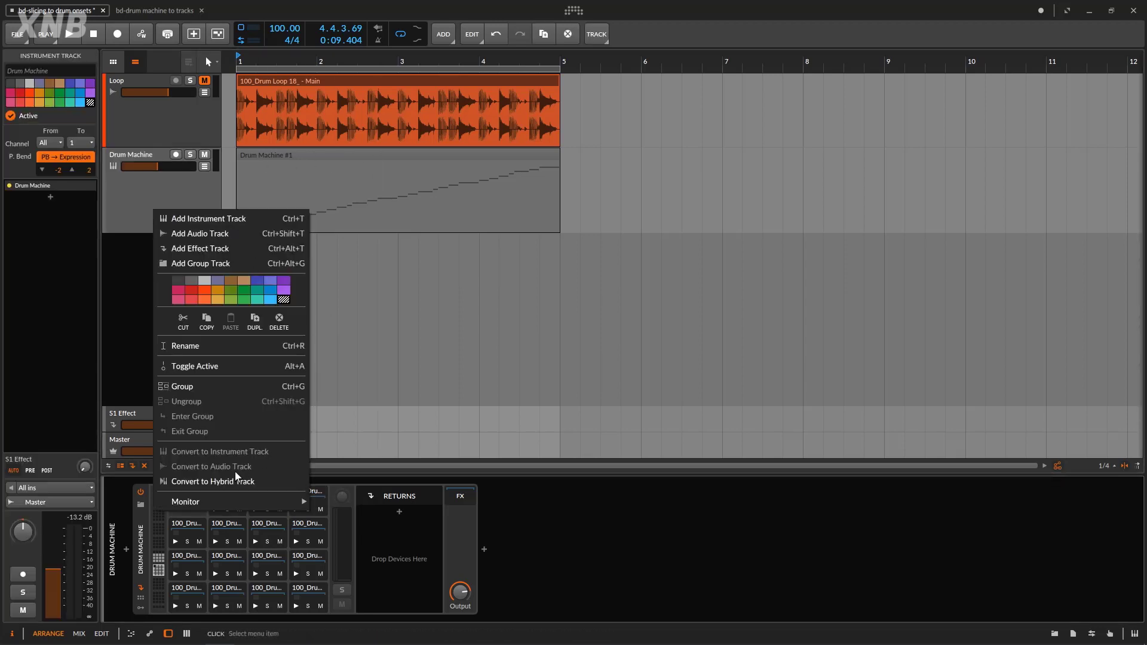
# Delete the Drum Machine track, open the 100_Drum Loop 18 clip and zoom into its waveform.
pyautogui.click(279, 320)
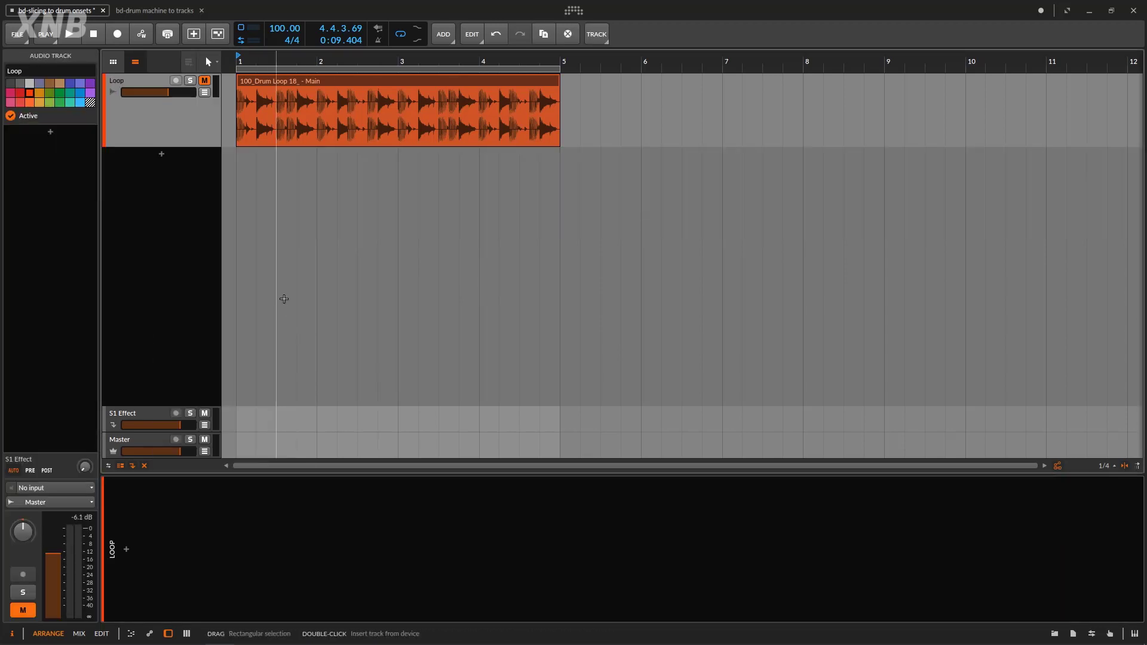
pyautogui.doubleClick(368, 81)
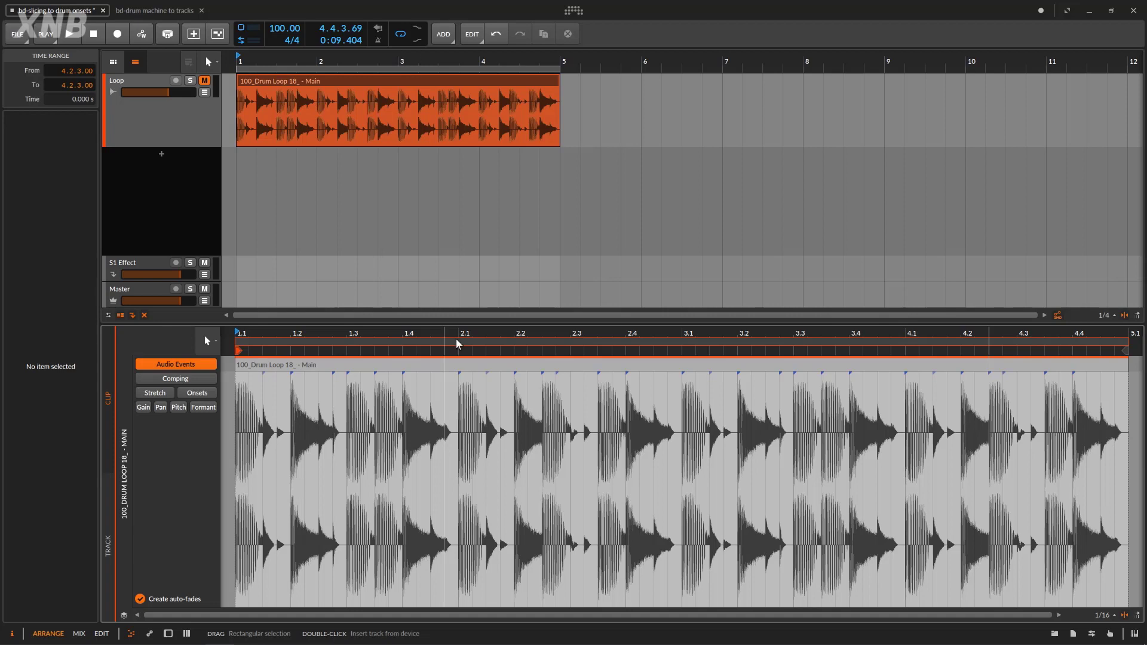
pyautogui.moveTo(485, 337); pyautogui.dragTo(472, 353)
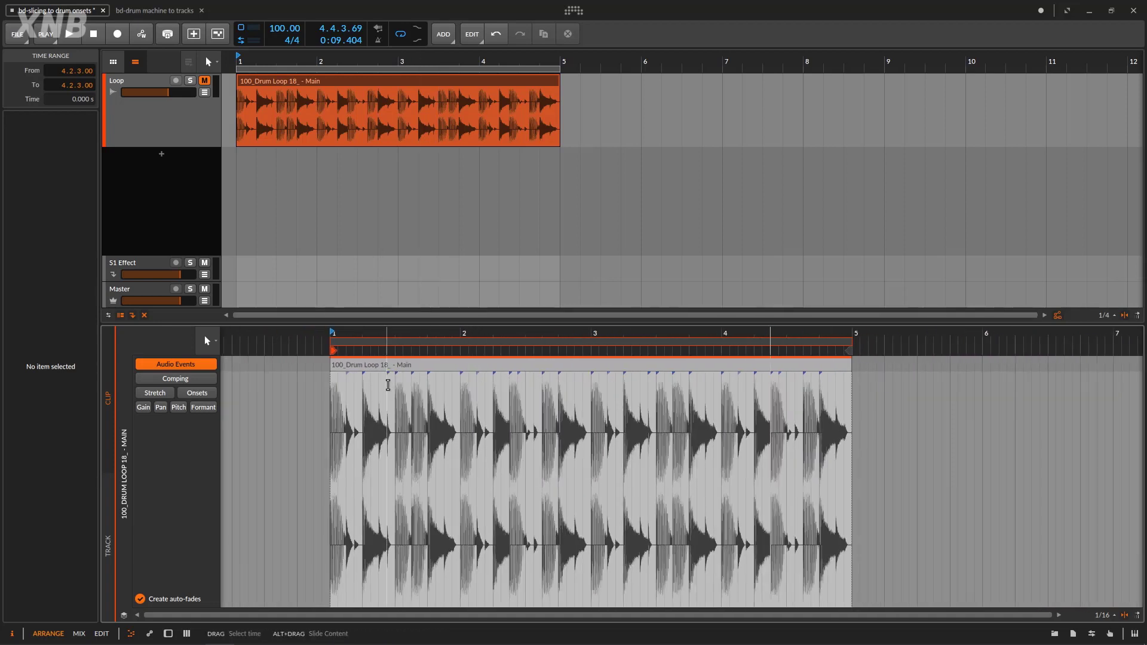
pyautogui.moveTo(380, 335); pyautogui.dragTo(371, 361)
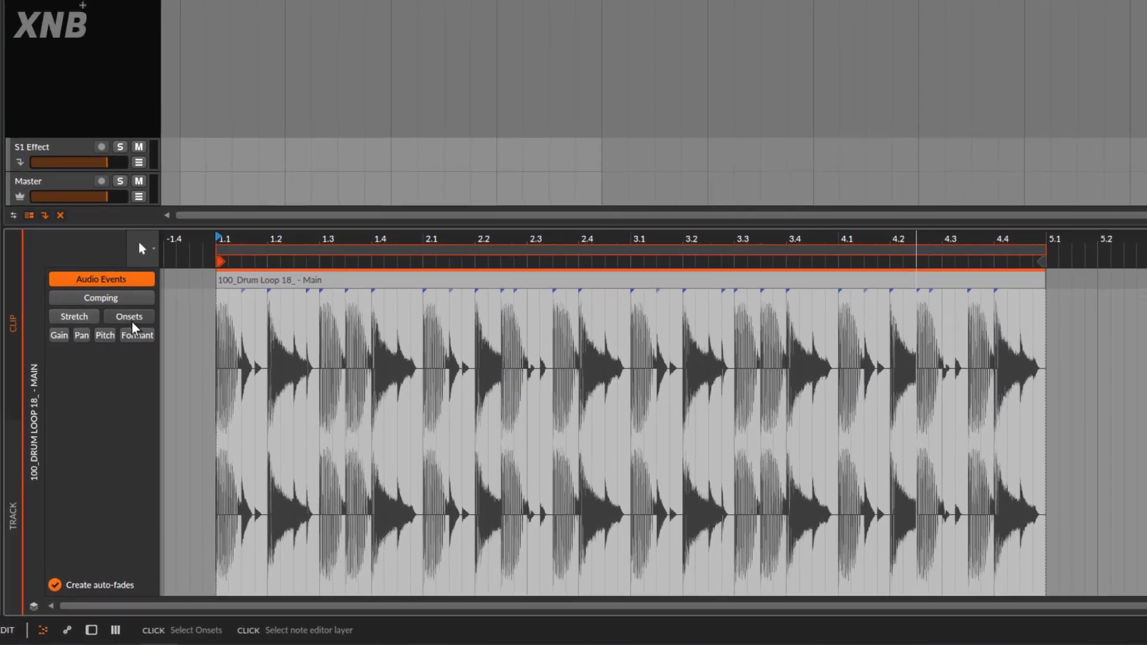
# Turn on Onsets in the detail editor, inspect the loop's start, then fit the whole loop.
pyautogui.click(130, 317)
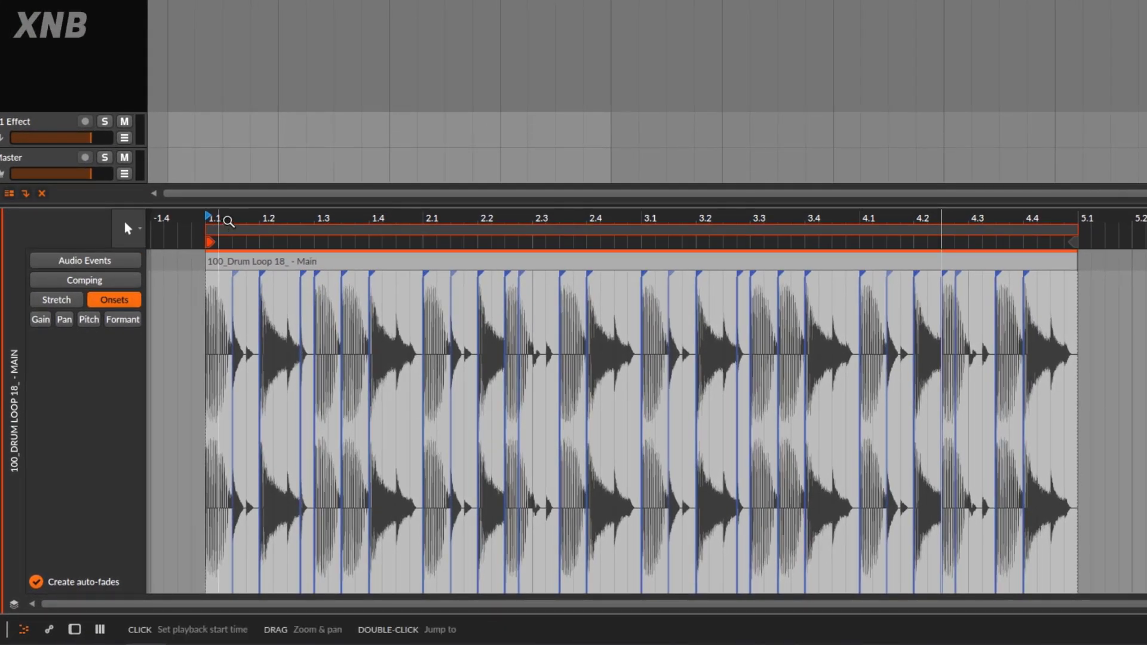
pyautogui.moveTo(234, 254); pyautogui.dragTo(258, 277)
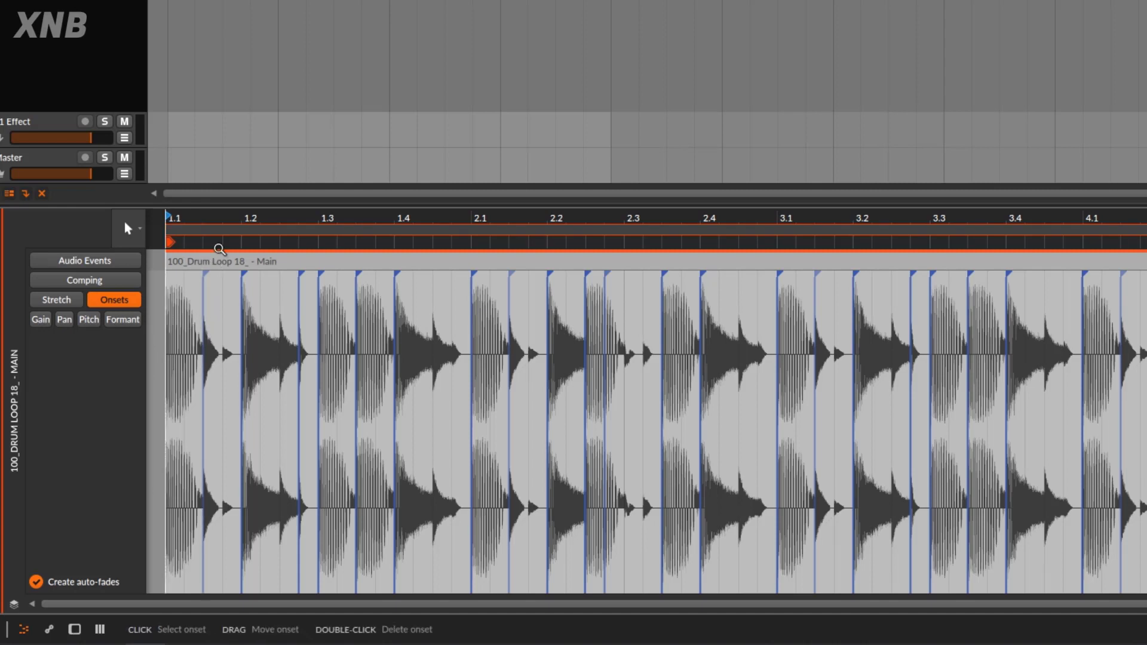
pyautogui.moveTo(206, 241); pyautogui.dragTo(209, 286)
pyautogui.moveTo(279, 221); pyautogui.dragTo(283, 179)
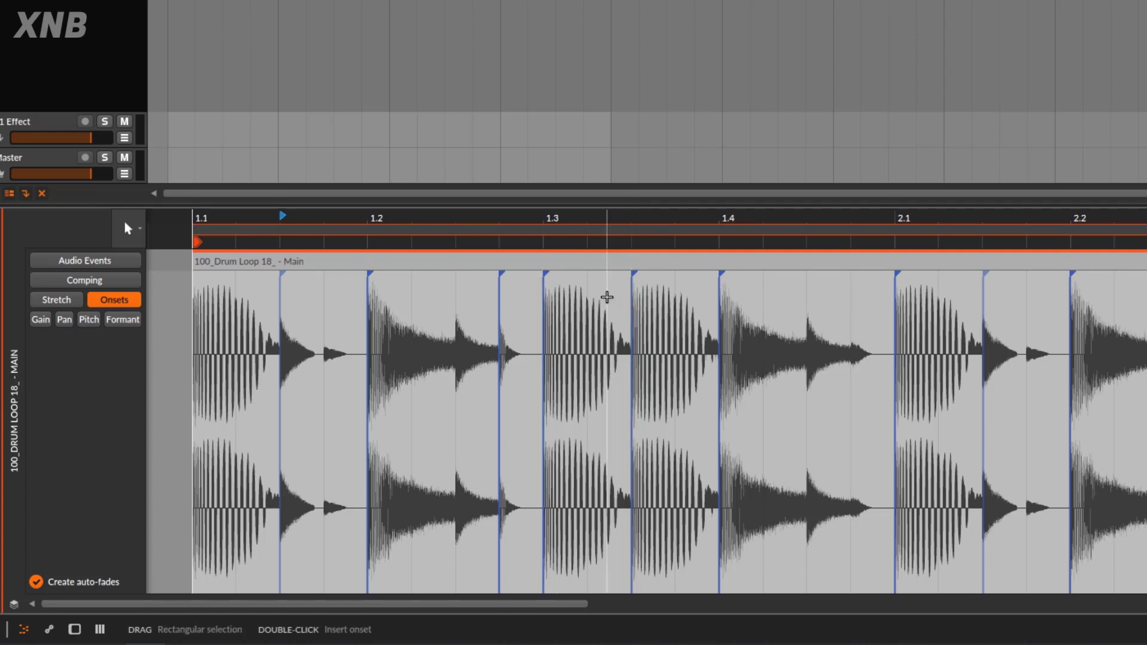
pyautogui.moveTo(624, 215); pyautogui.dragTo(589, 220)
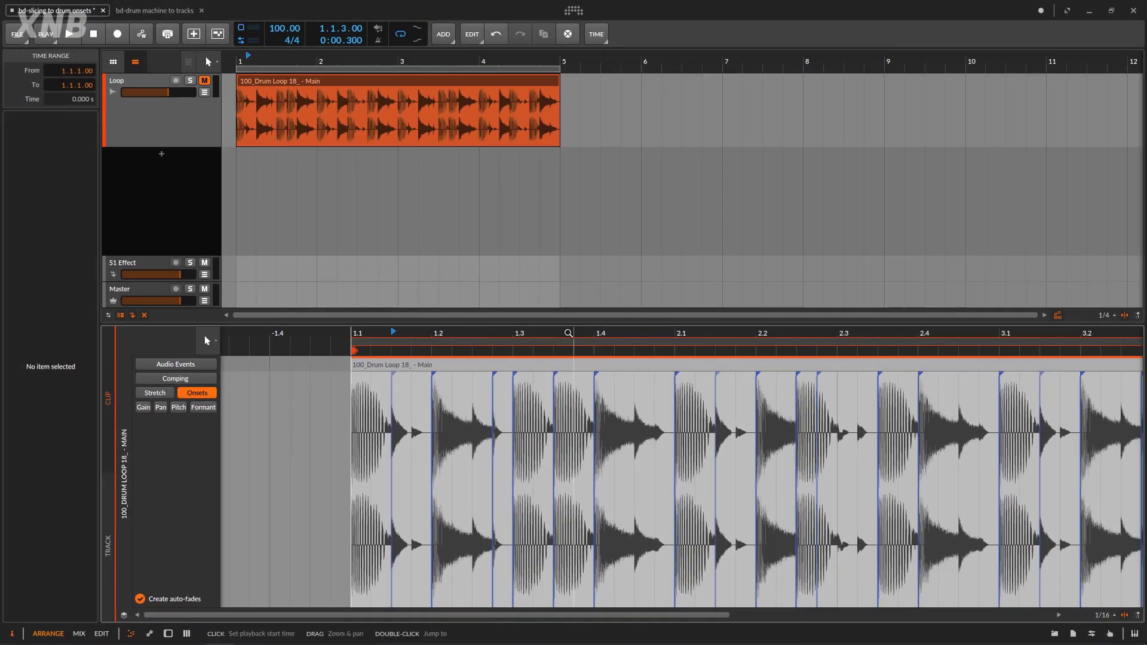
pyautogui.press('z')
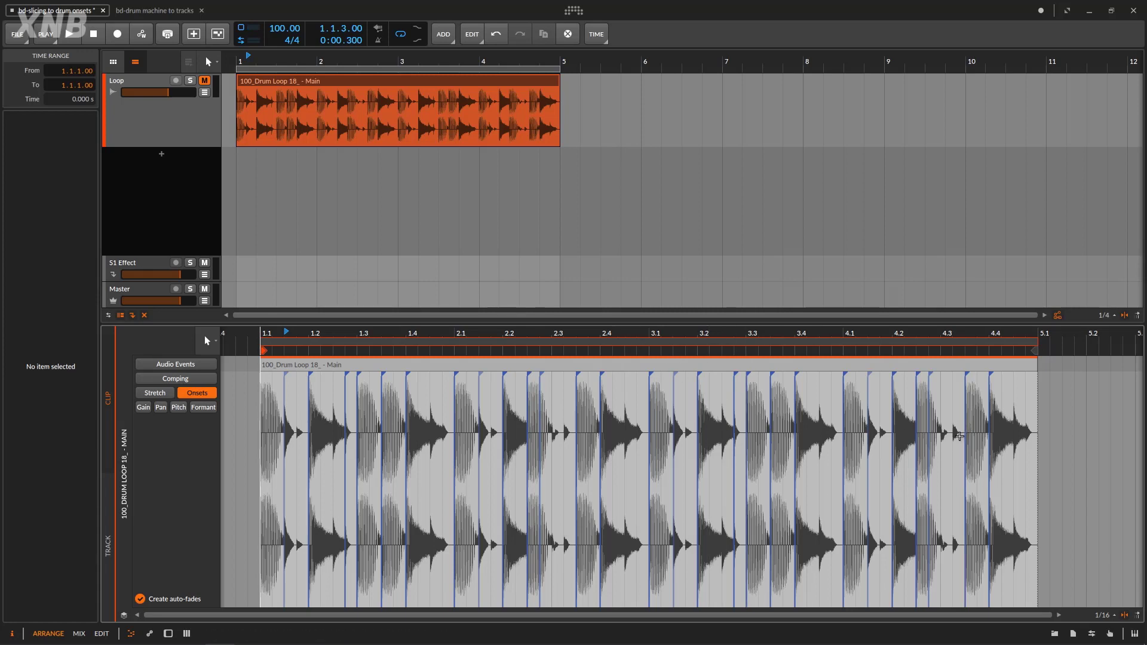
# Select and delete all 27 detected onset markers, then zoom into the first bar.
pyautogui.moveTo(1118, 396); pyautogui.dragTo(483, 400)
pyautogui.moveTo(253, 403); pyautogui.dragTo(250, 405)
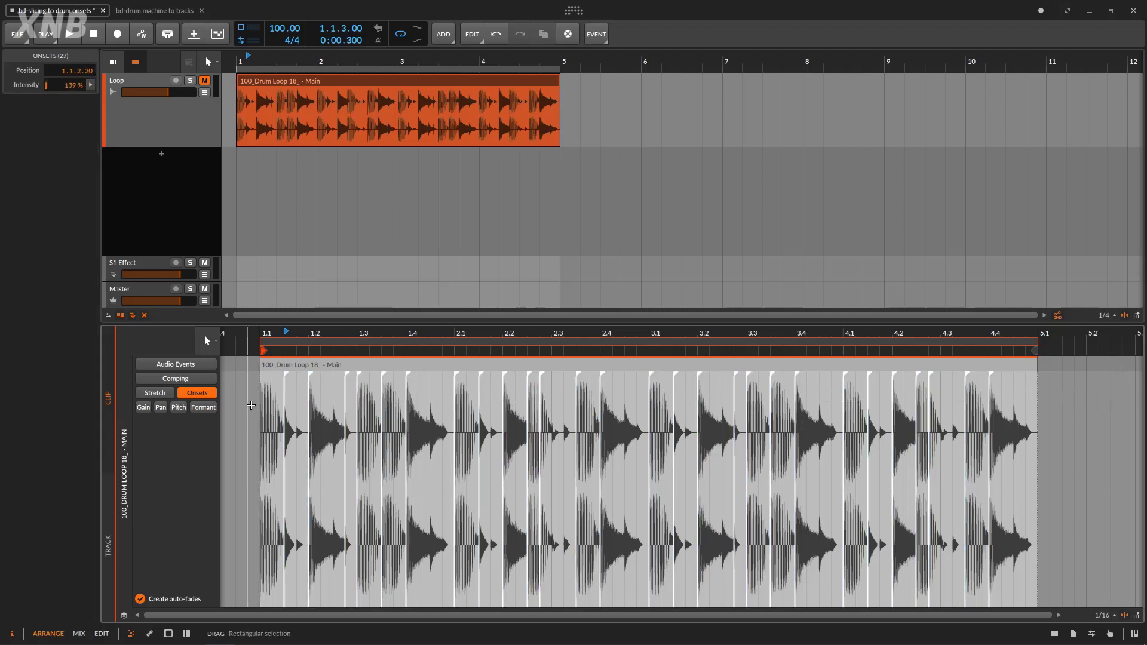
pyautogui.press('Delete')
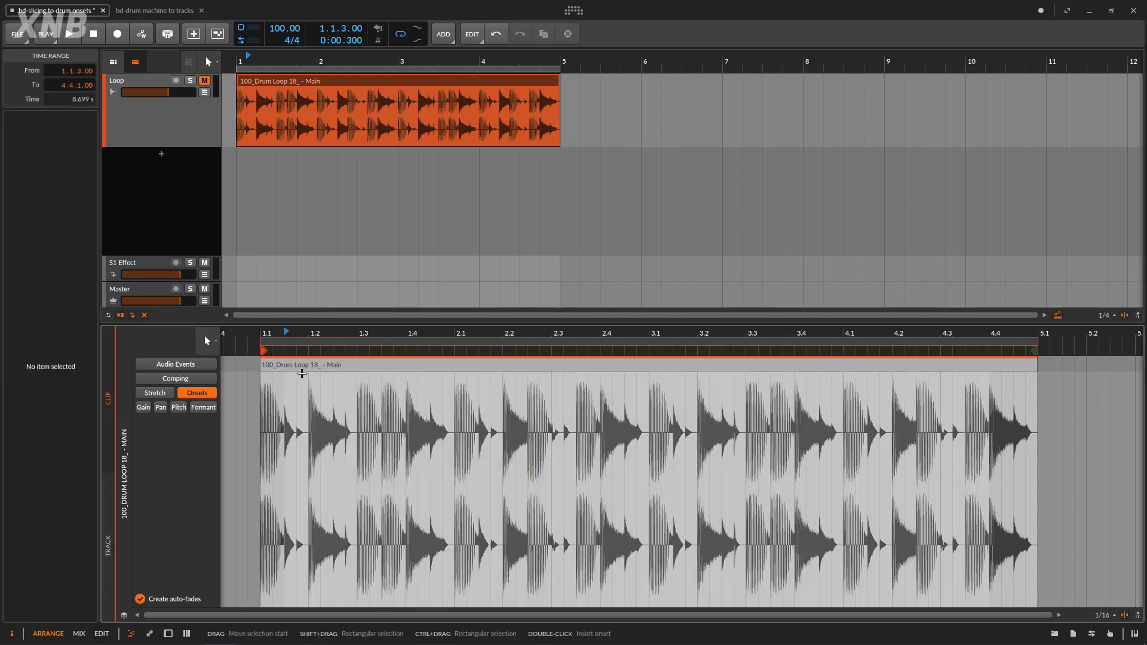
pyautogui.moveTo(266, 338); pyautogui.dragTo(268, 421)
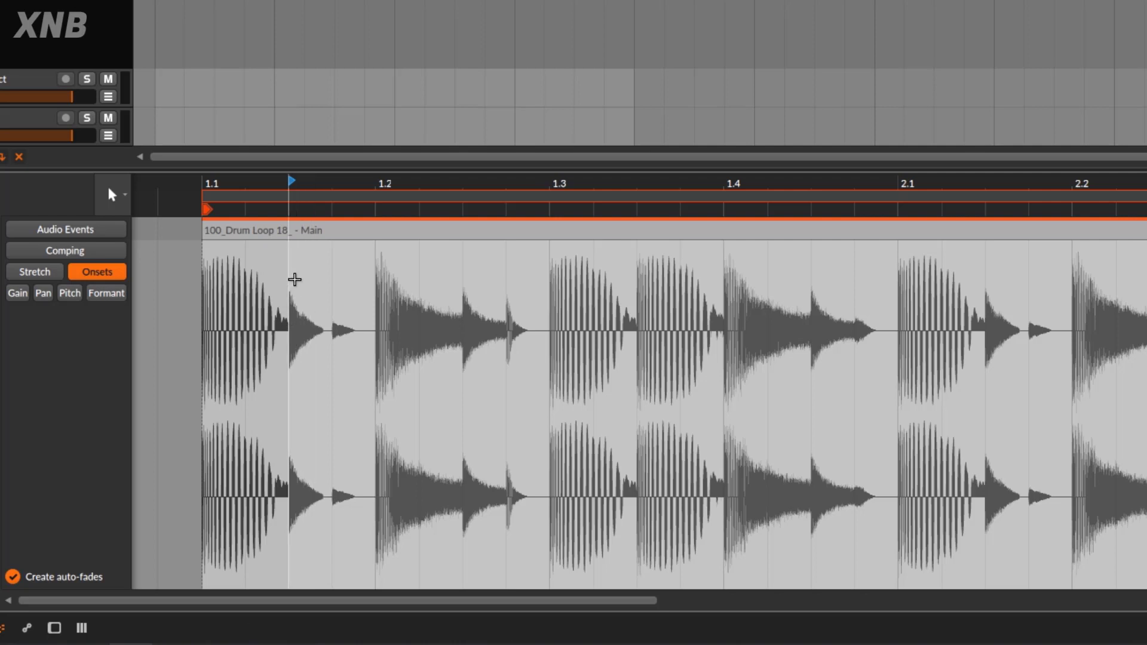
# Place six onsets by hand on the drum hits from just after 1.1 through 1.3.
pyautogui.doubleClick(290, 250)
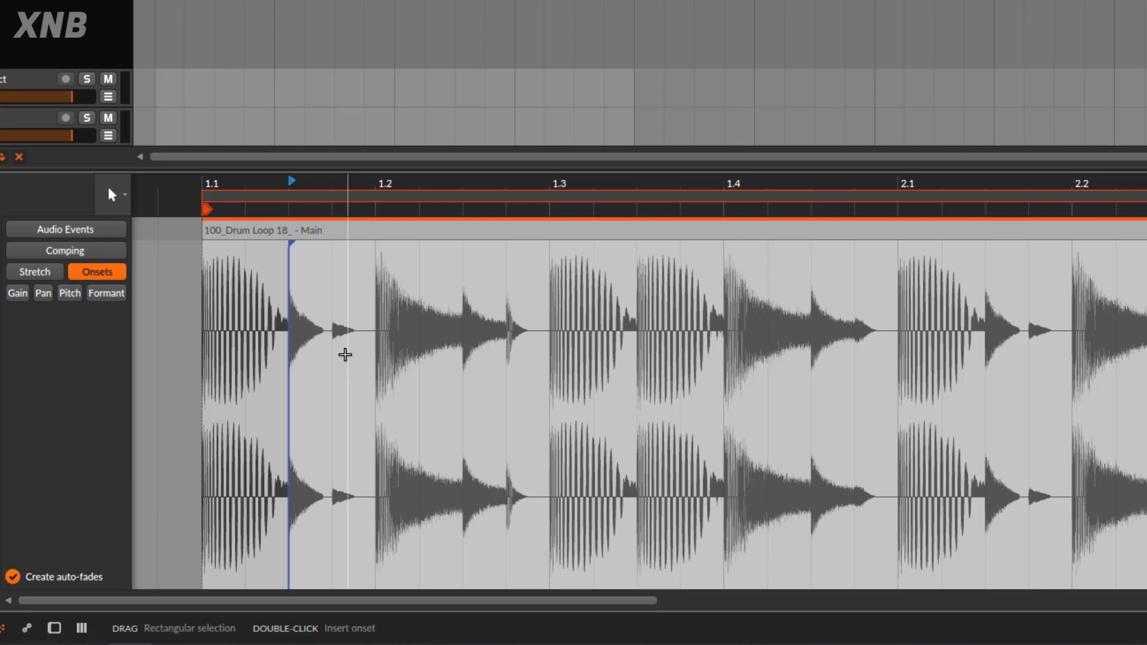
pyautogui.doubleClick(333, 282)
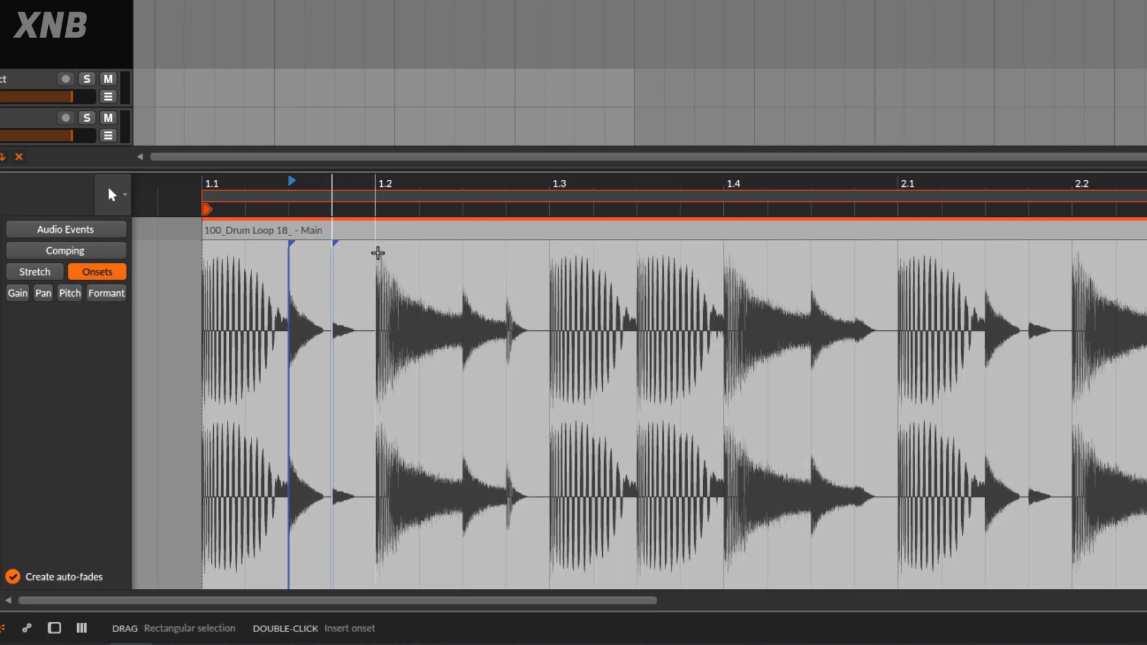
pyautogui.doubleClick(377, 253)
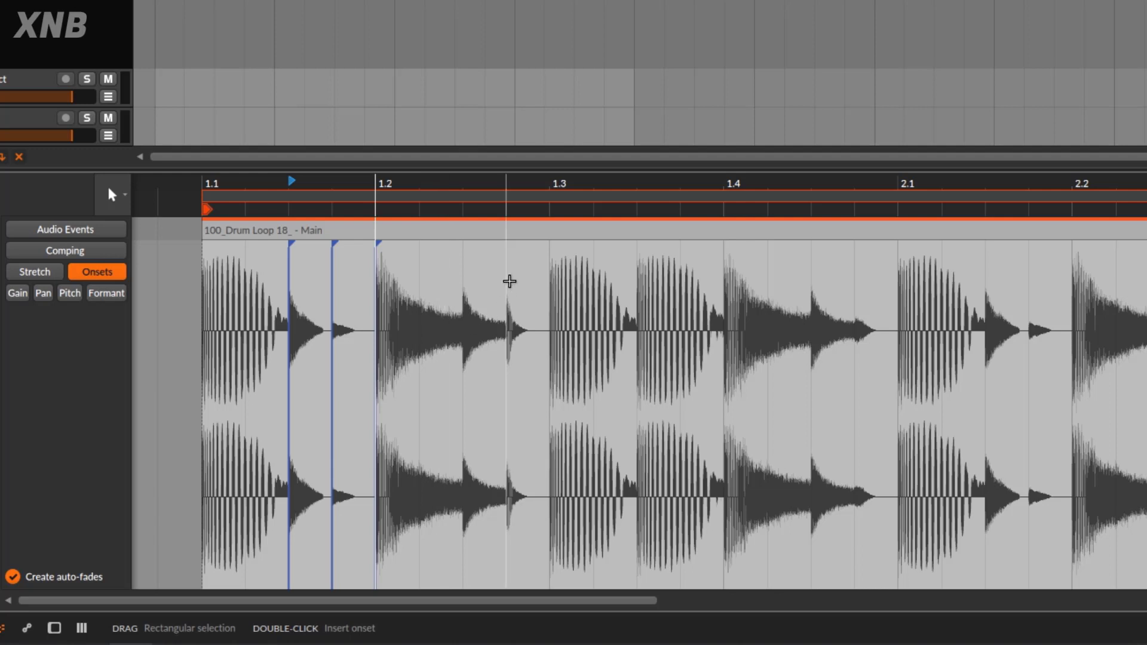
pyautogui.doubleClick(464, 251)
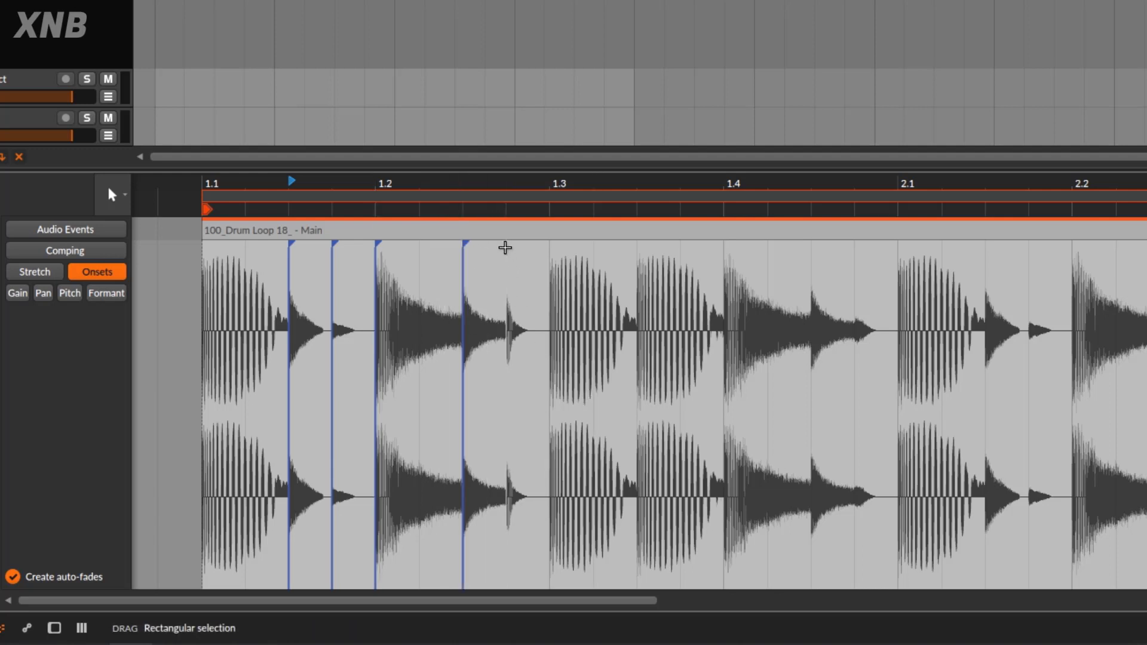
pyautogui.doubleClick(506, 251)
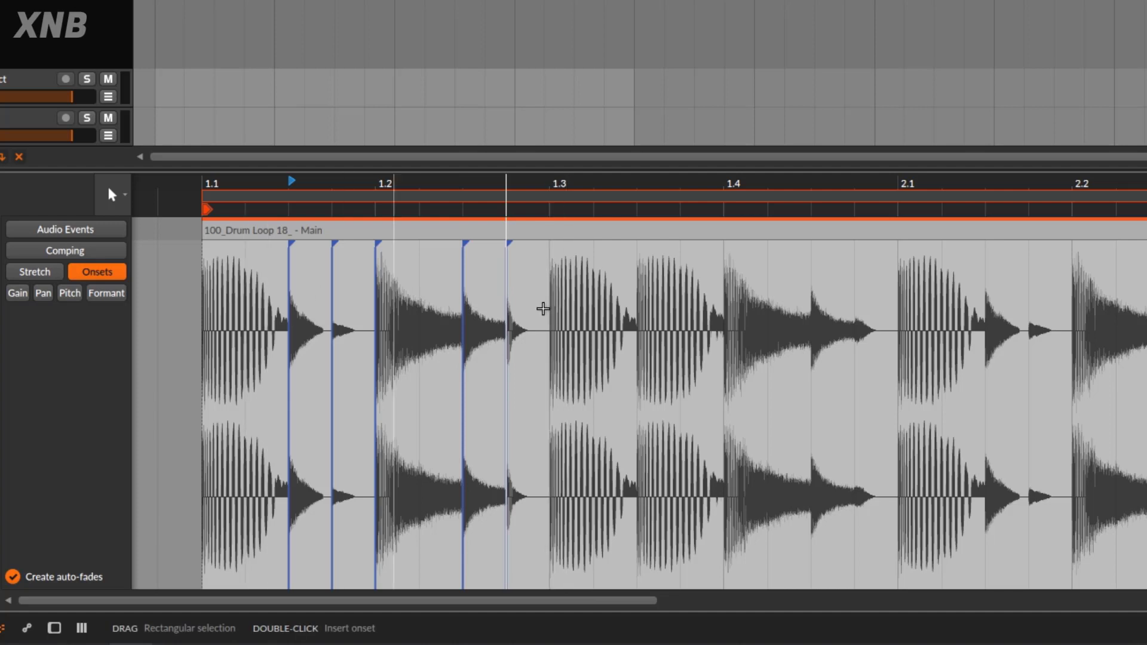
pyautogui.doubleClick(550, 248)
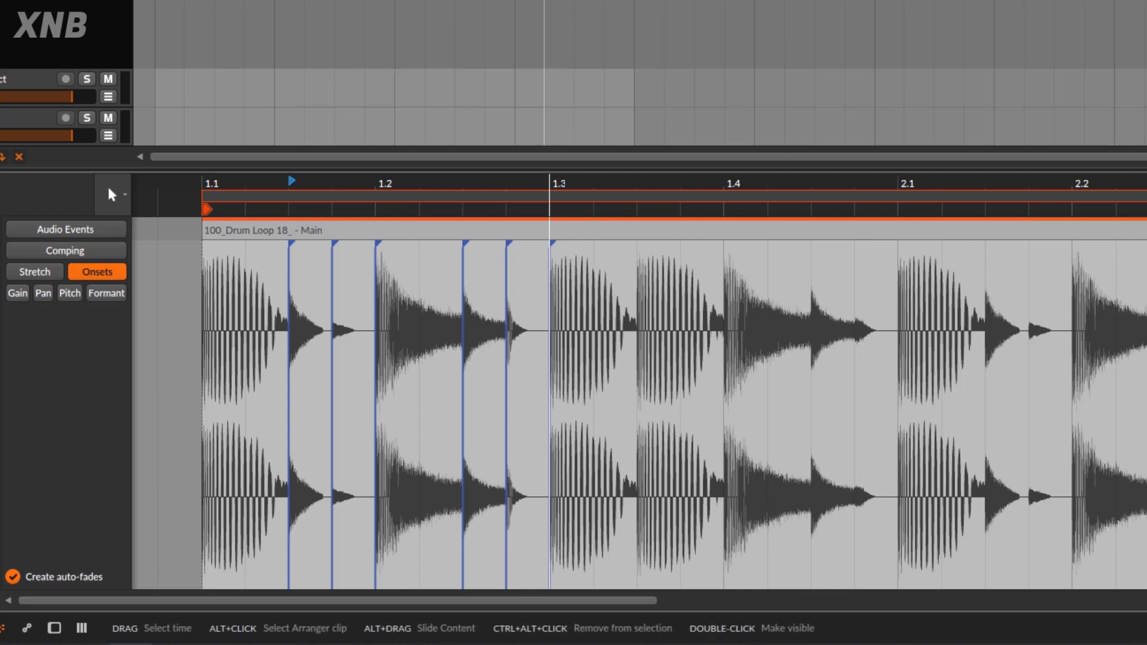
pyautogui.rightClick(744, 133)
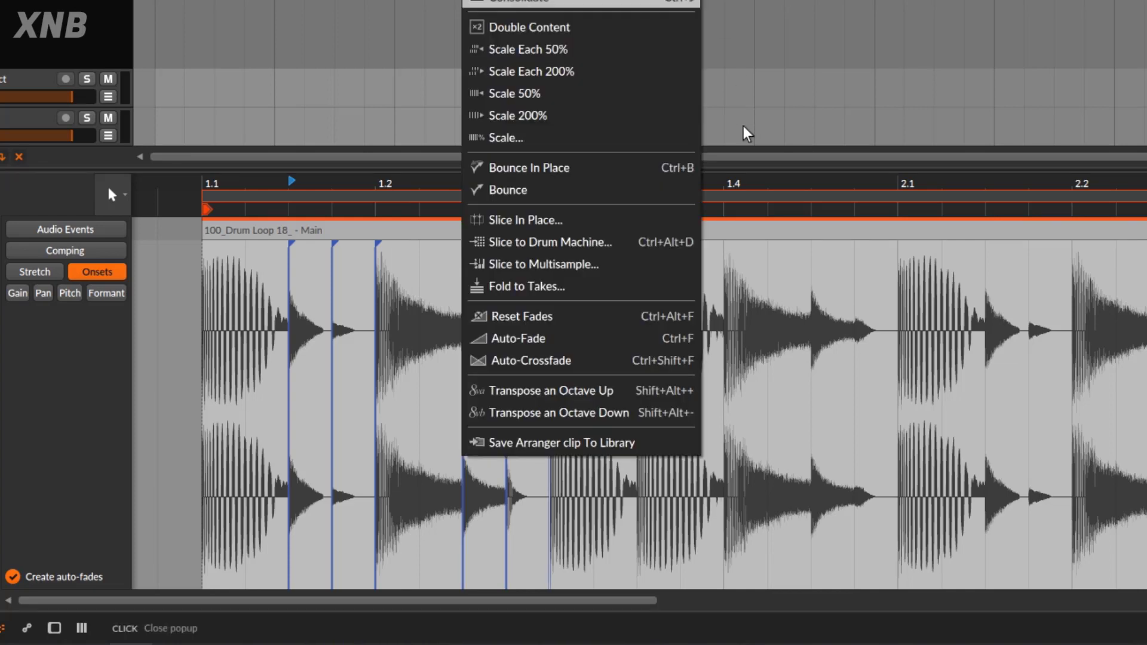
# Slice the clip raw at onsets into seven slices on a new, taller Drum Machine track.
pyautogui.click(564, 252)
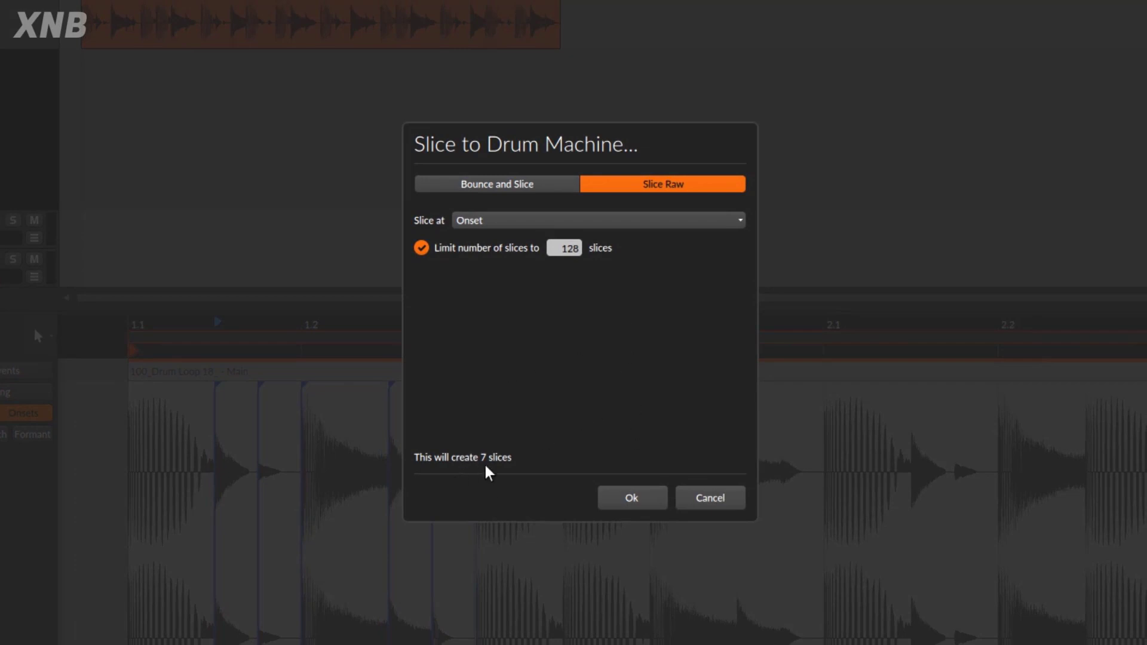
pyautogui.click(632, 498)
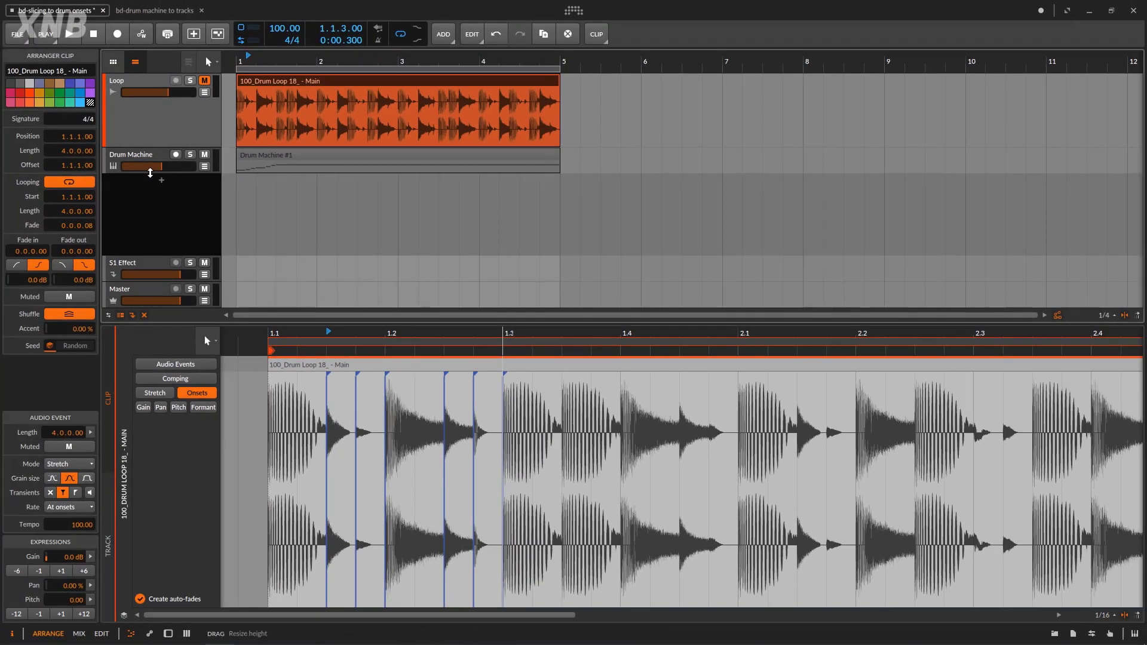
pyautogui.moveTo(150, 173); pyautogui.dragTo(152, 221)
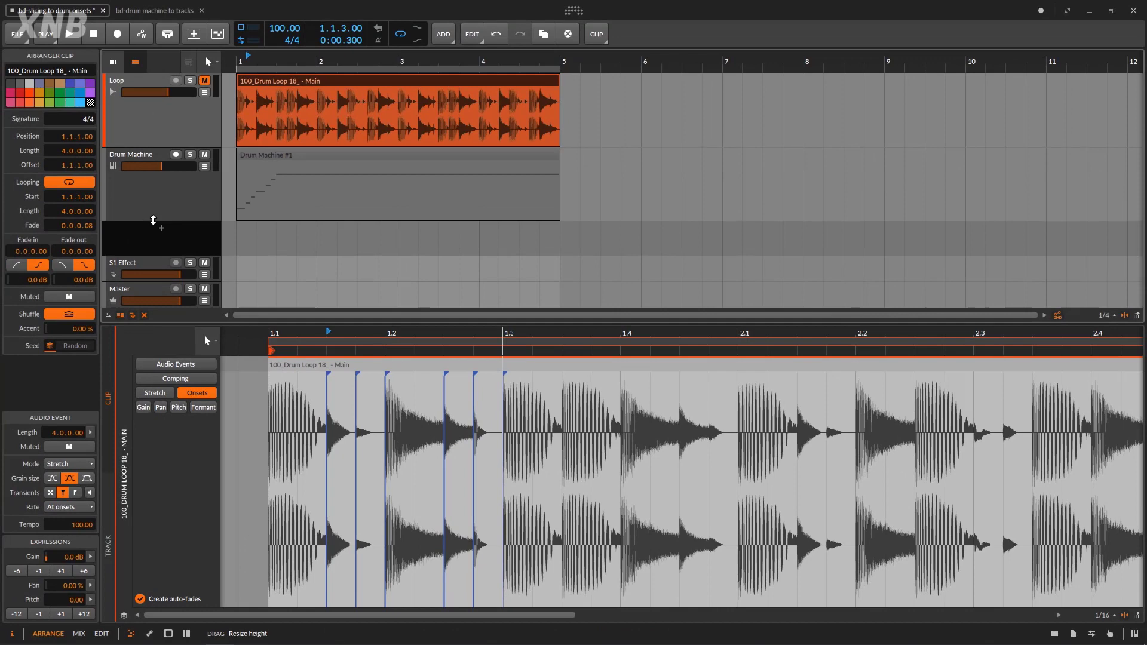
# Show the Drum Machine's pads and audition five of the drum-loop slice pads.
pyautogui.click(166, 190)
pyautogui.doubleClick(166, 190)
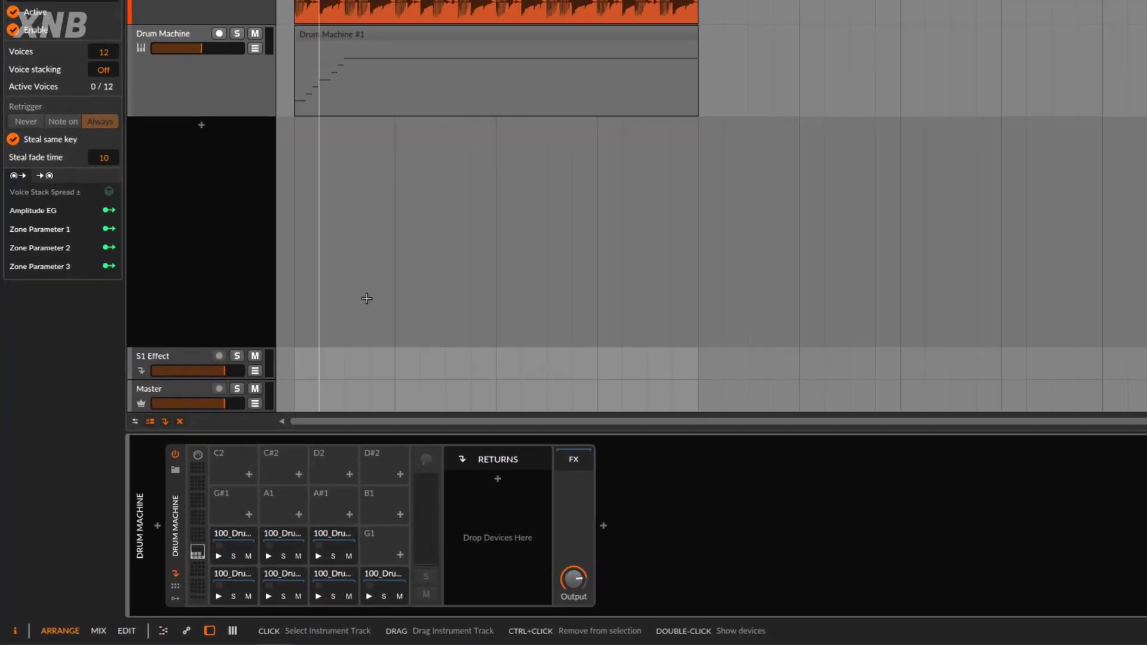
pyautogui.click(178, 604)
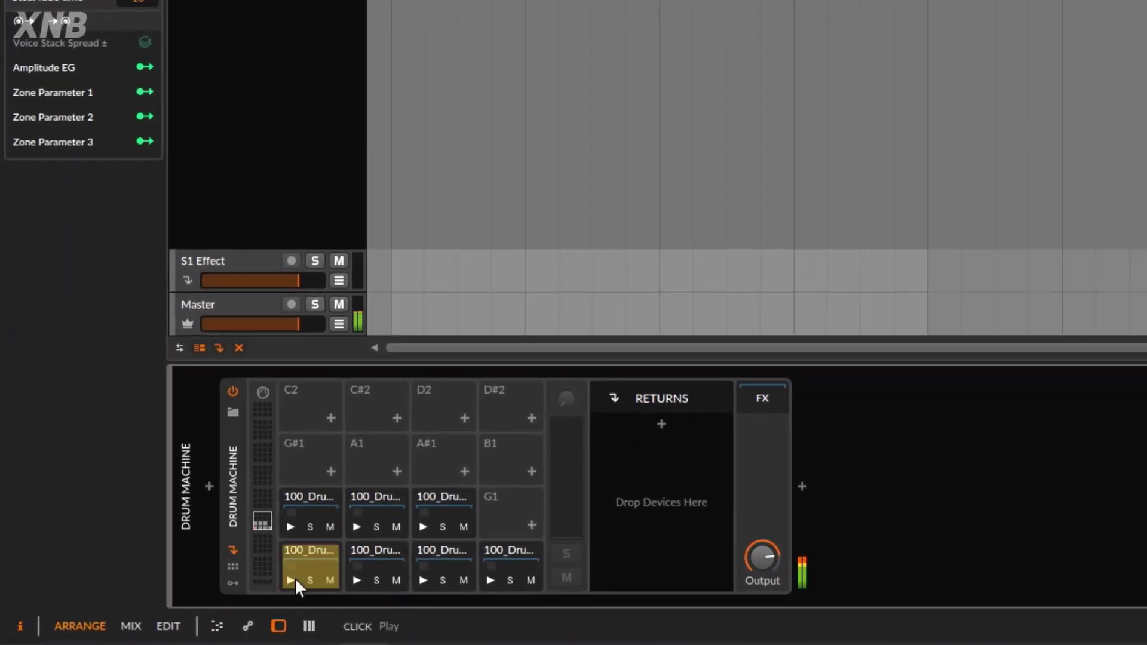
pyautogui.click(357, 580)
pyautogui.click(421, 582)
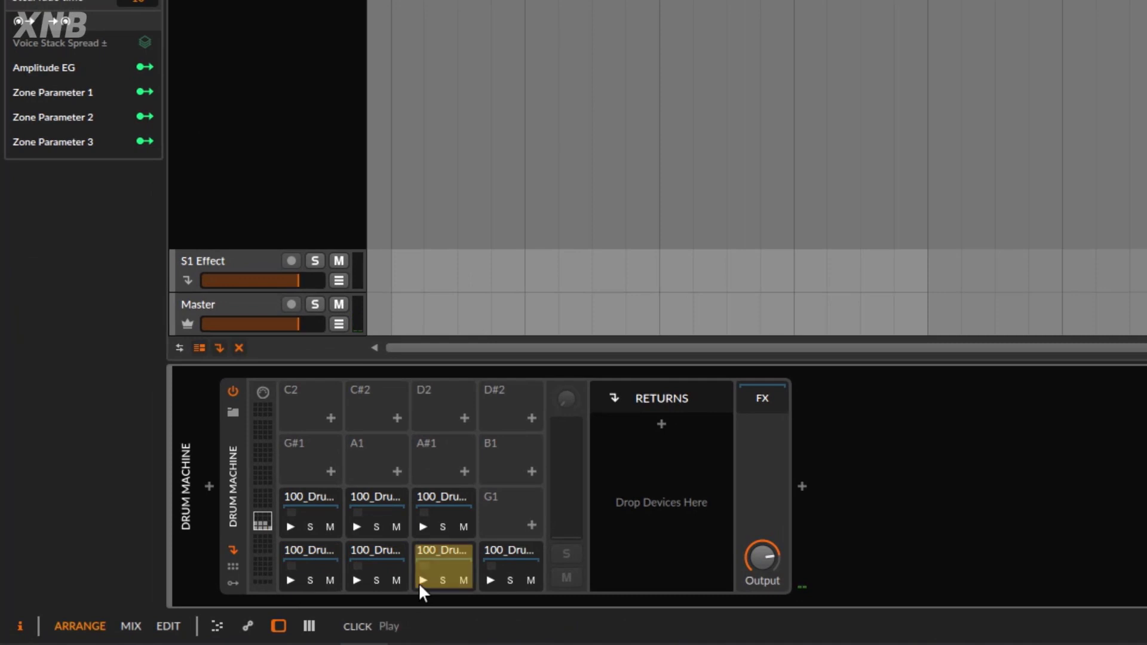
pyautogui.click(490, 577)
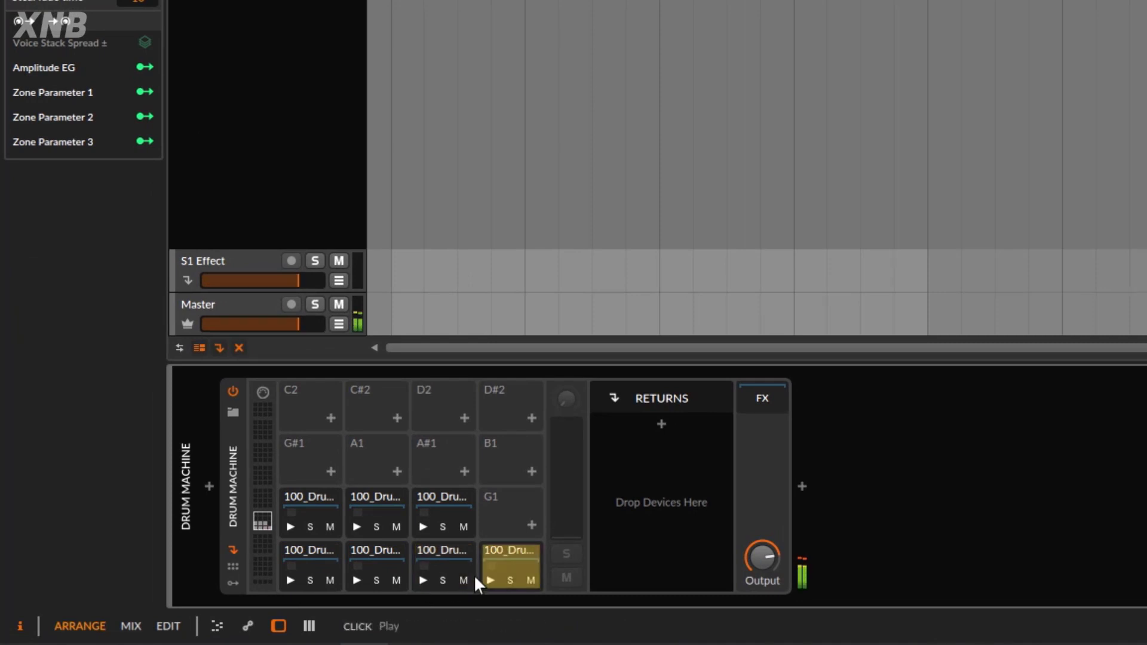
pyautogui.click(356, 524)
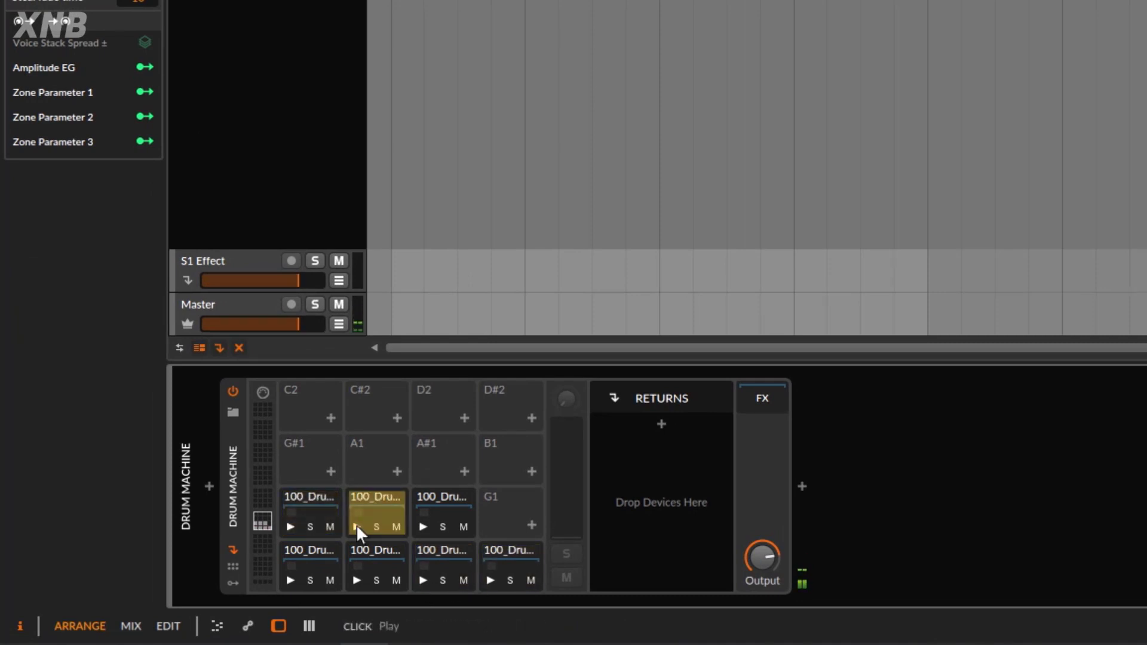
# Remove the slice from the F#1 pad.
pyautogui.click(435, 513)
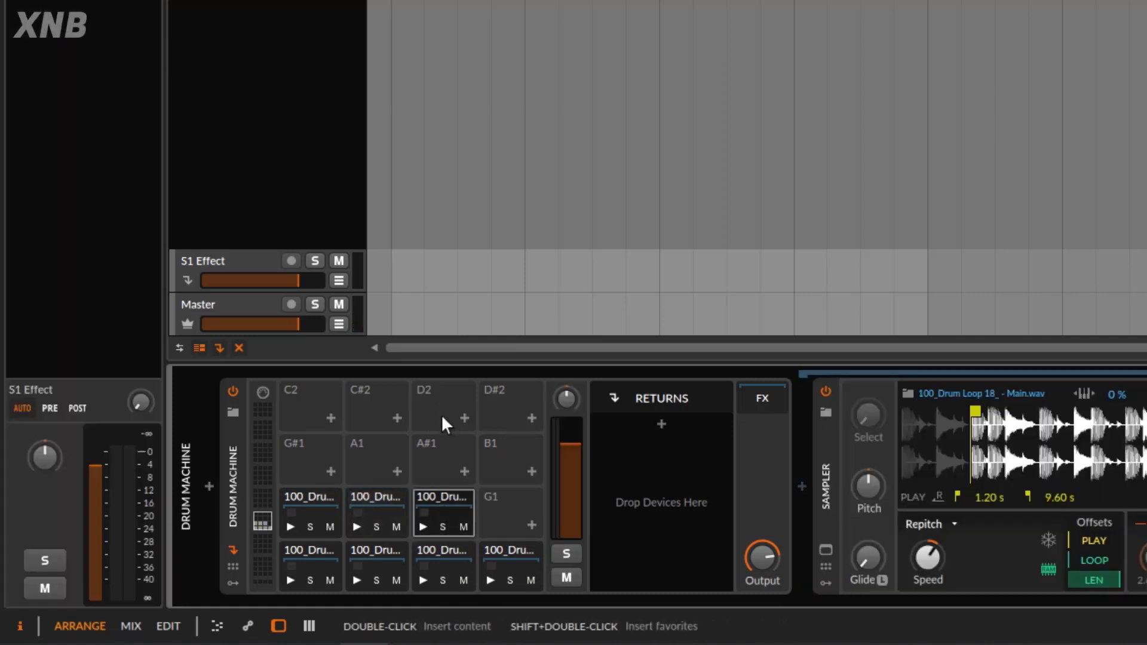
pyautogui.click(429, 492)
pyautogui.press('Delete')
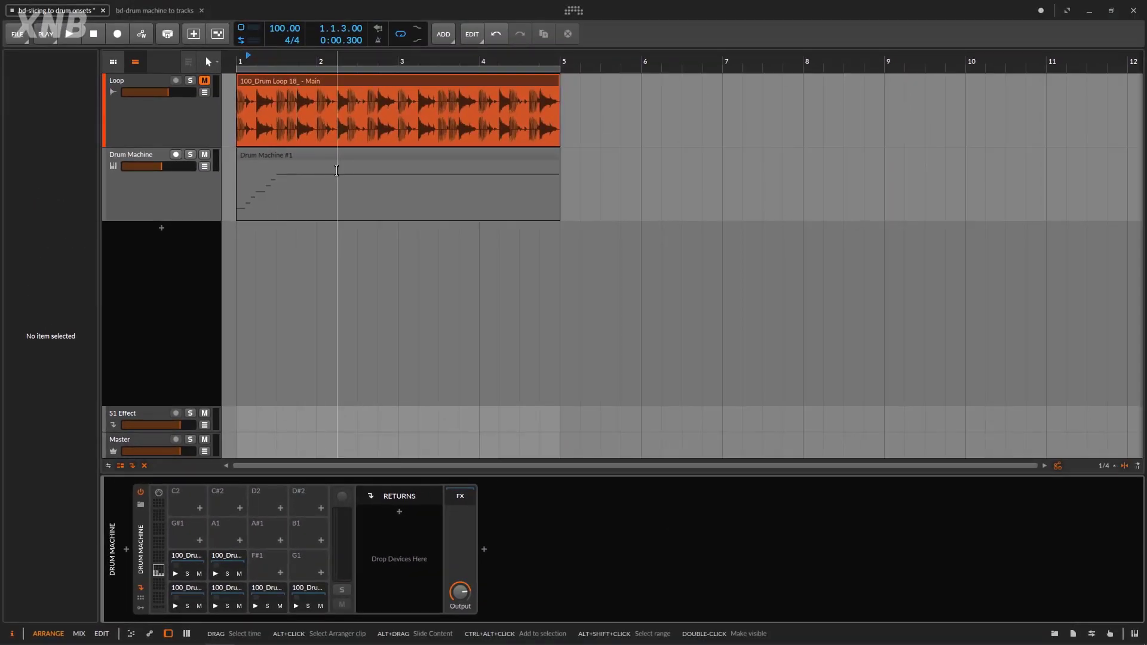
# Replace the Drum Machine #1 clip with a new empty one-bar clip at bar 1.
pyautogui.click(339, 154)
pyautogui.press('Delete')
pyautogui.doubleClick(242, 172)
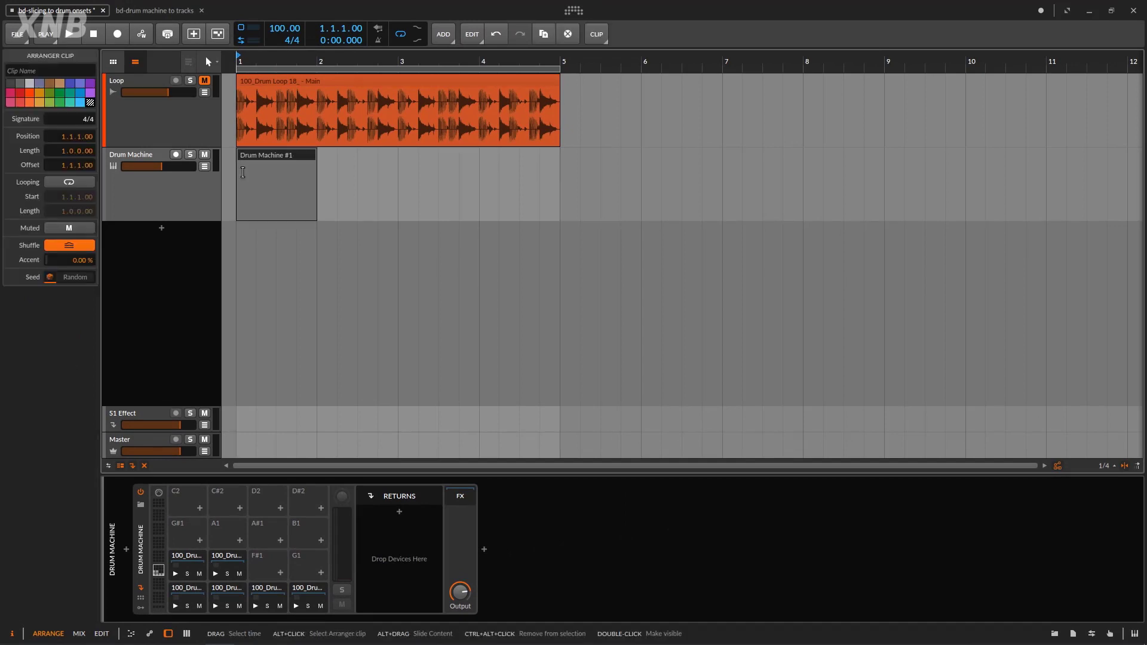
pyautogui.doubleClick(268, 161)
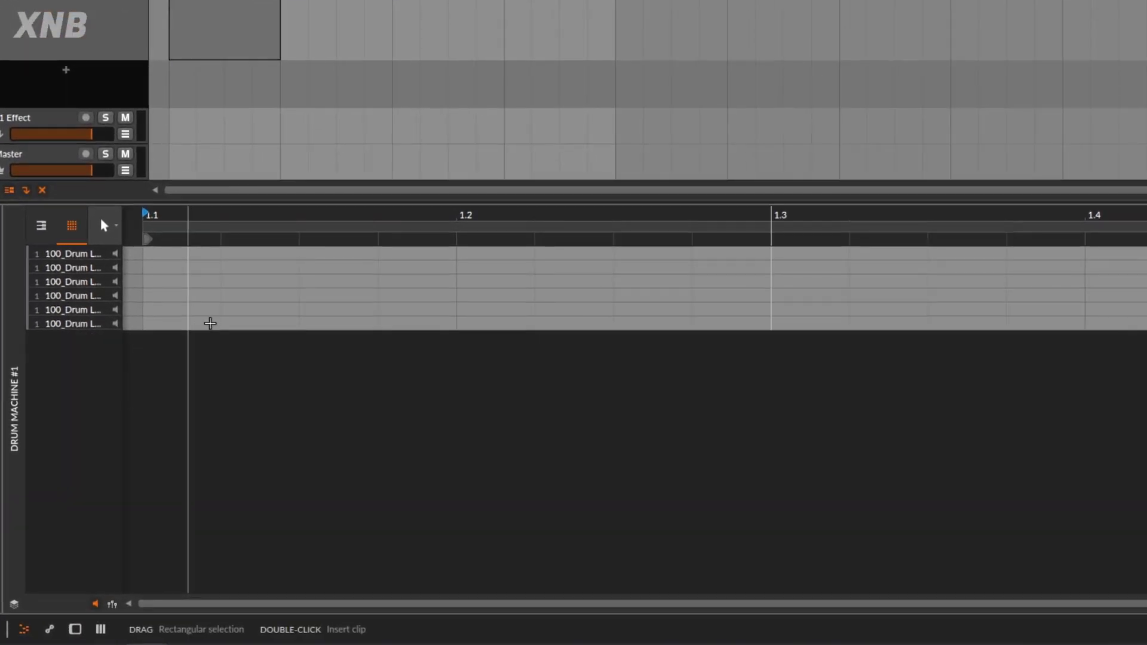
# Add C1 hits on beats 1–4 and C#1 hits on each offbeat (1.1.3–1.4.3).
pyautogui.doubleClick(202, 328)
pyautogui.doubleClick(478, 323)
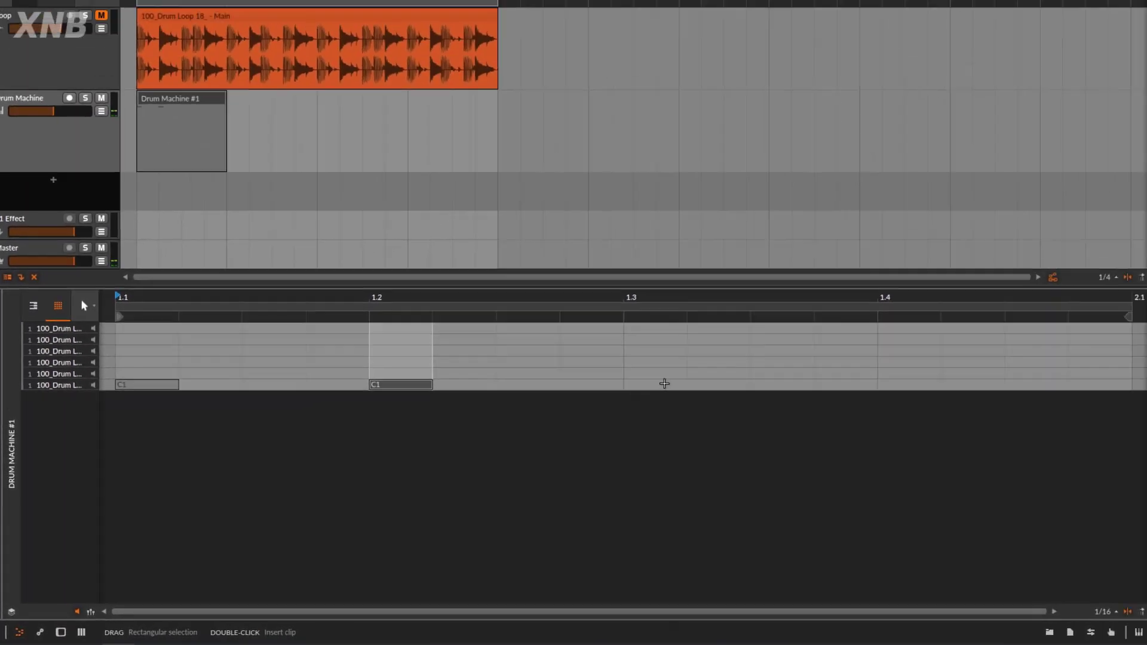
pyautogui.doubleClick(664, 383)
pyautogui.doubleClick(905, 383)
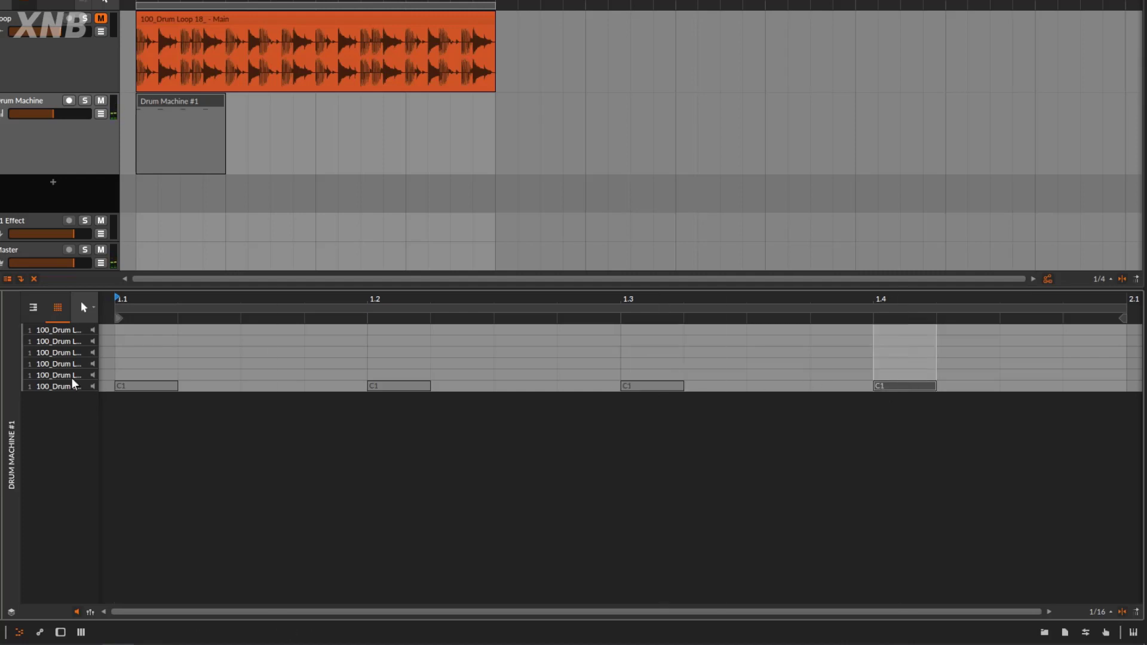
pyautogui.doubleClick(264, 375)
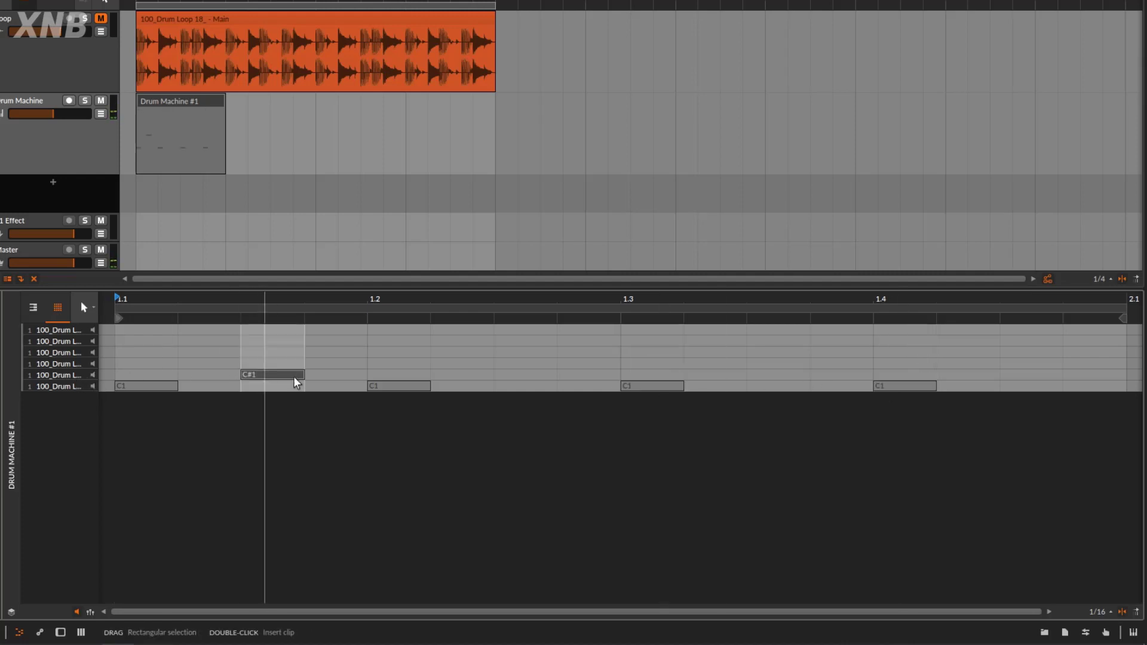
pyautogui.doubleClick(529, 375)
pyautogui.doubleClick(770, 375)
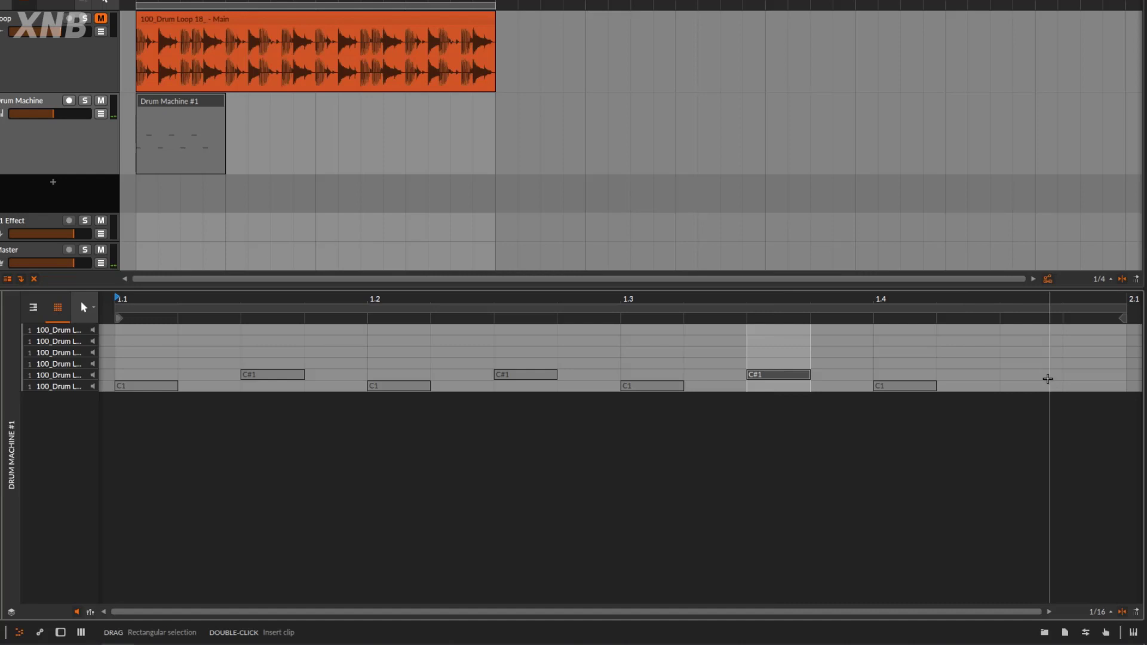
pyautogui.doubleClick(1025, 377)
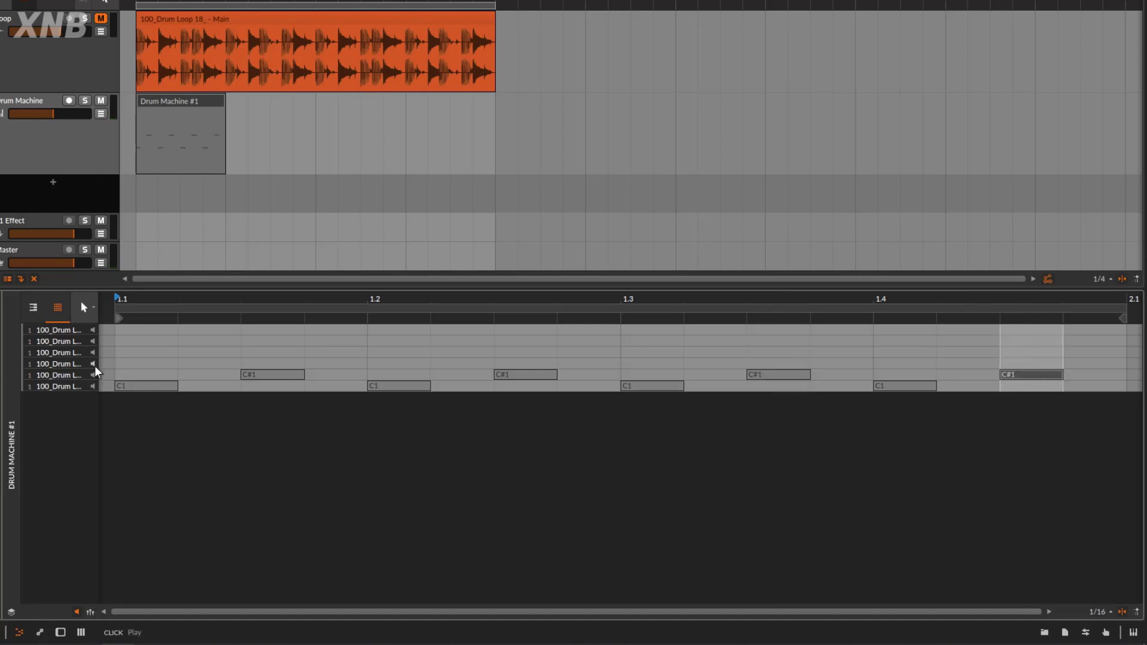
# Add D1 hits on every eighth note from 1.1 to 1.4.3.
pyautogui.doubleClick(150, 363)
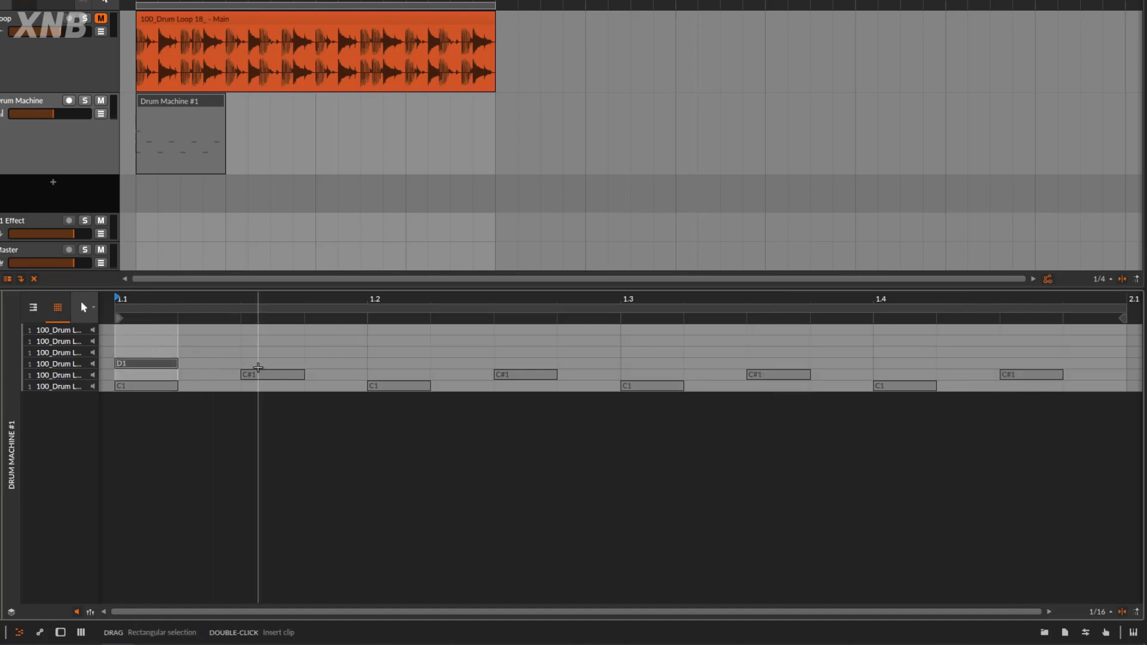
pyautogui.doubleClick(273, 363)
pyautogui.doubleClick(398, 363)
pyautogui.doubleClick(525, 363)
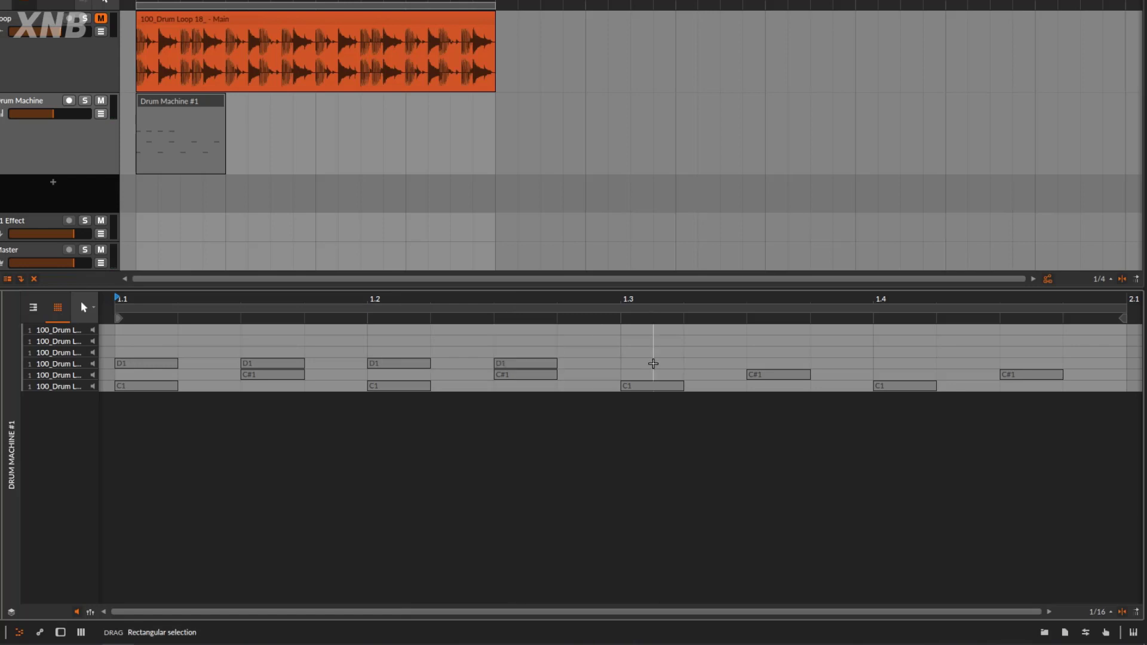
pyautogui.doubleClick(652, 363)
pyautogui.doubleClick(768, 363)
pyautogui.doubleClick(902, 363)
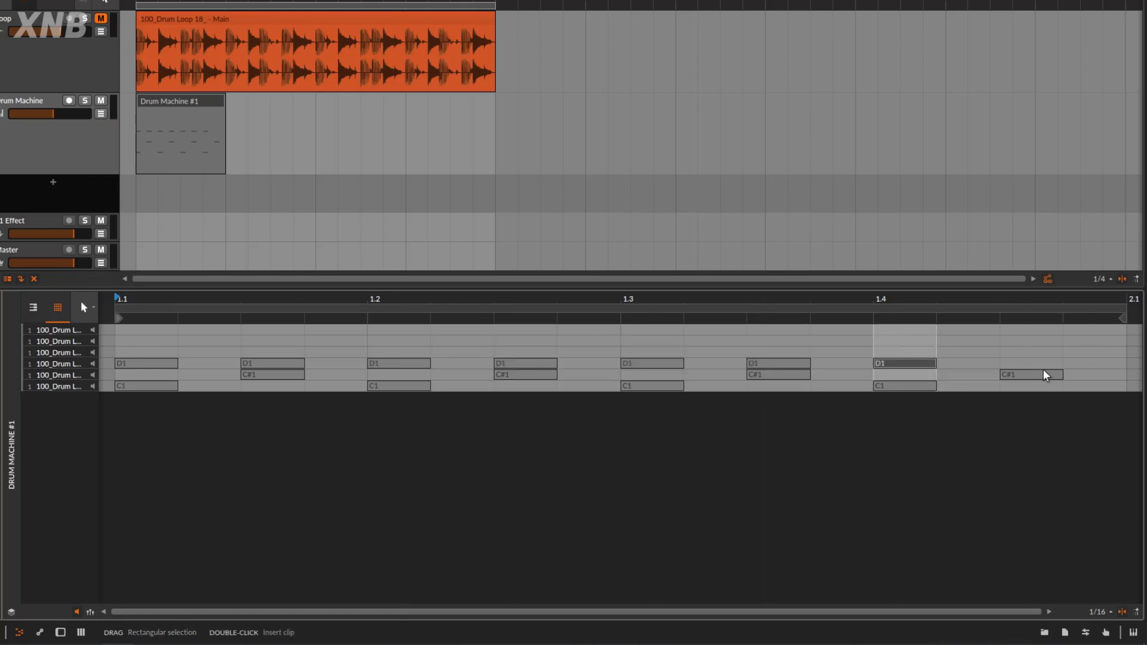
pyautogui.doubleClick(1033, 363)
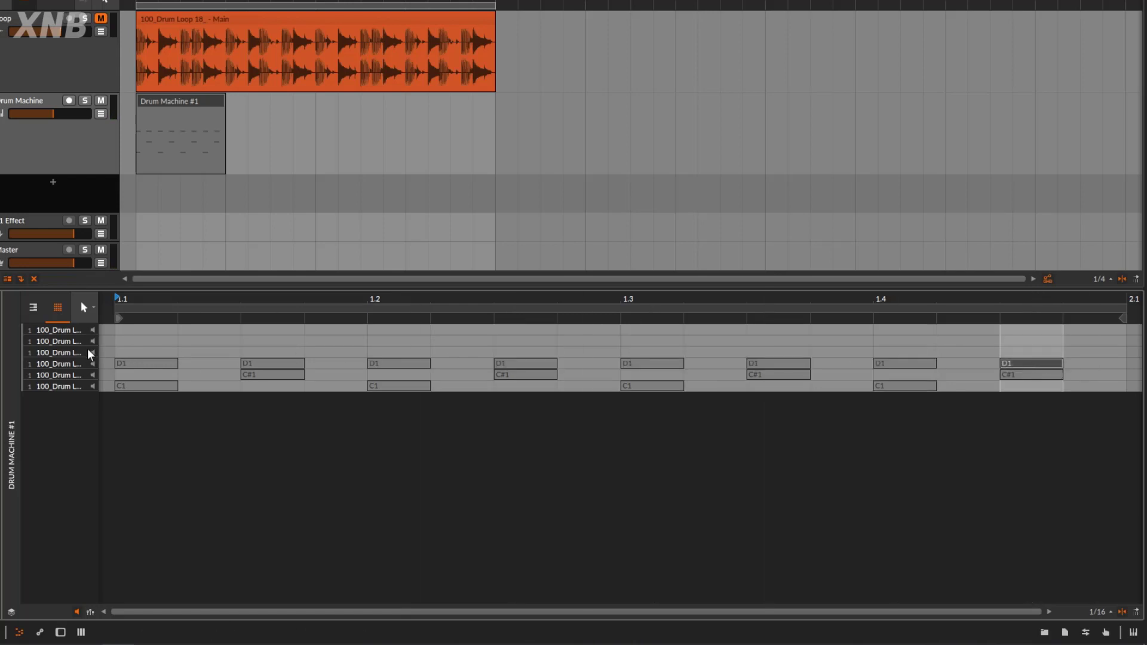
# Add D#1 hits on beats 2 and 4, and F1 accents at 1.1.2 and the bar's end.
pyautogui.doubleClick(407, 352)
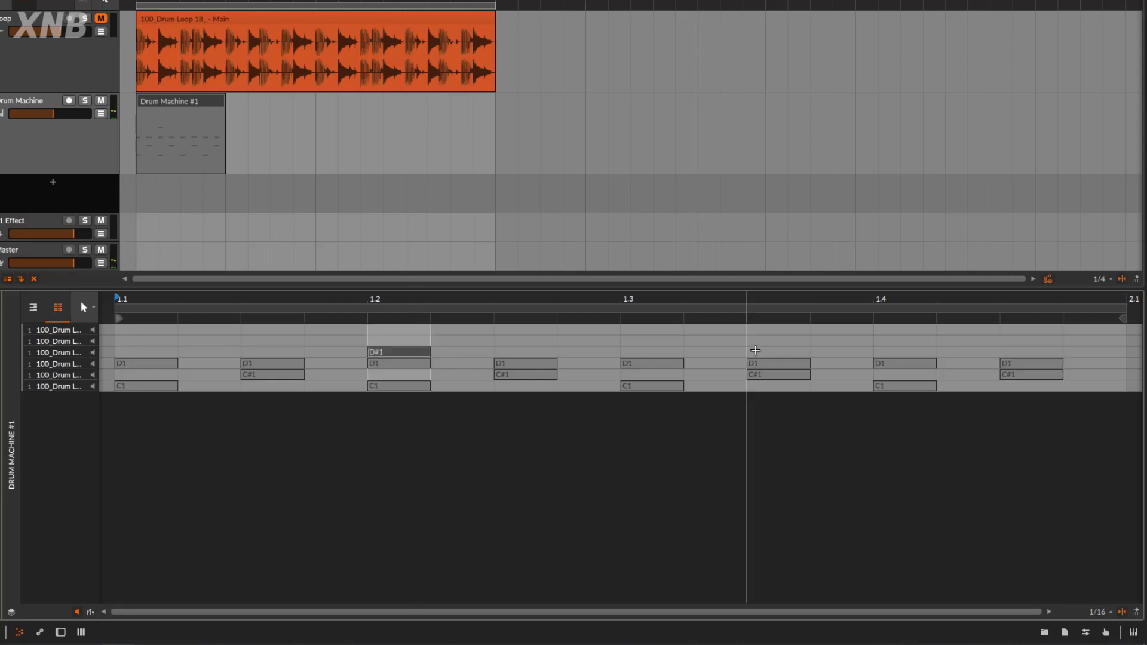
pyautogui.doubleClick(902, 351)
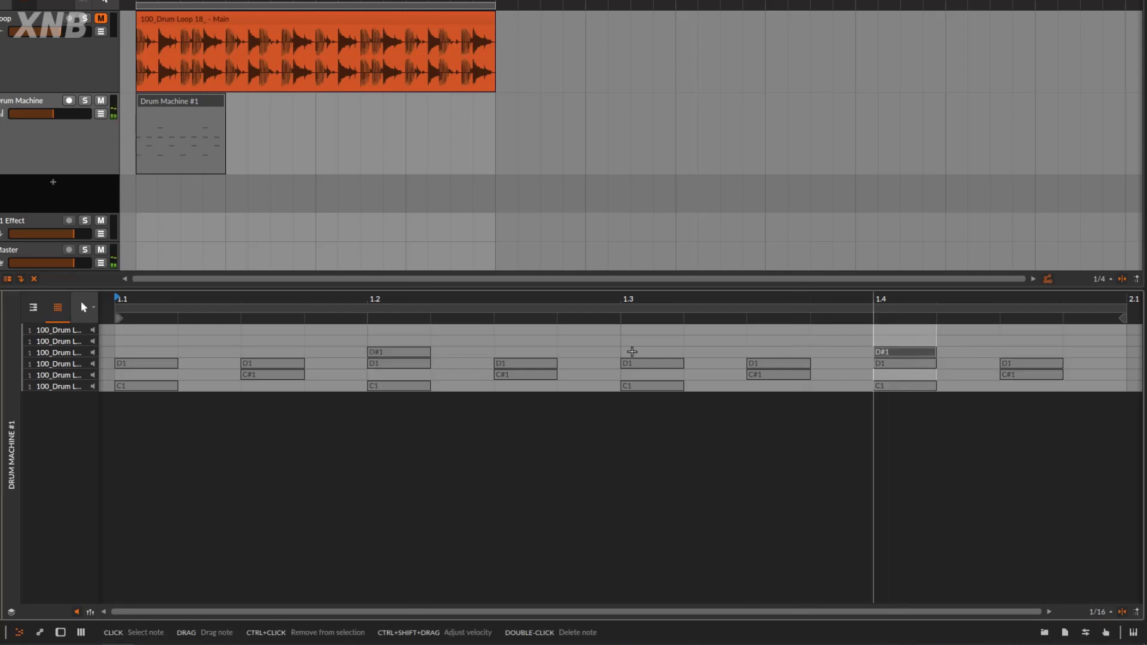
pyautogui.click(94, 343)
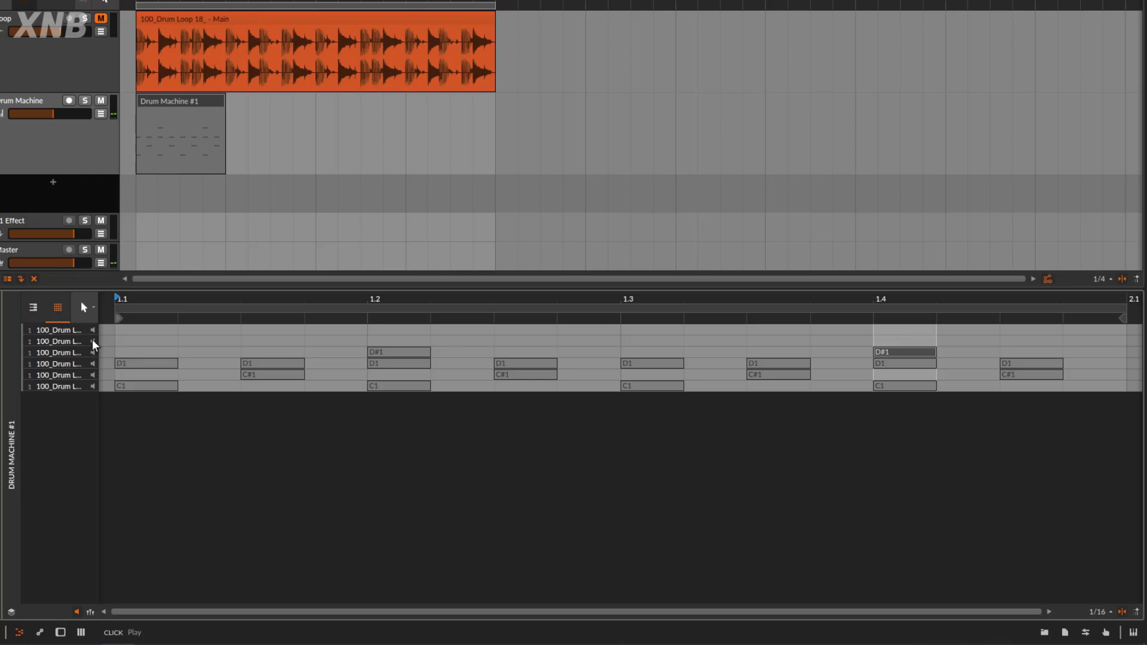
pyautogui.doubleClick(221, 329)
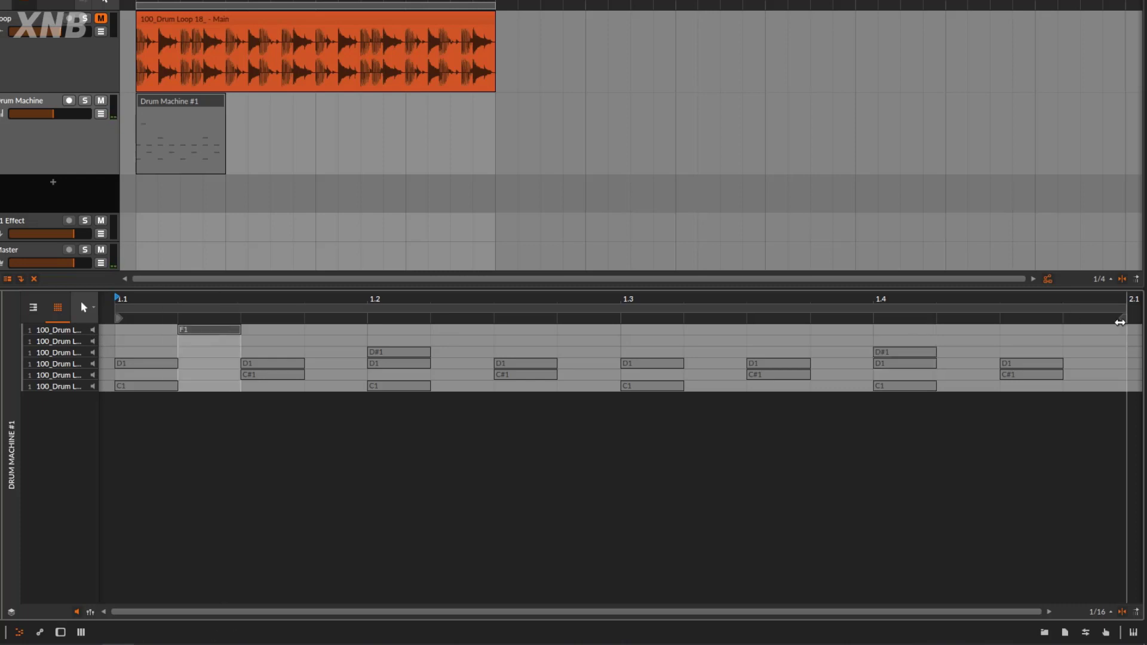
pyautogui.doubleClick(1094, 329)
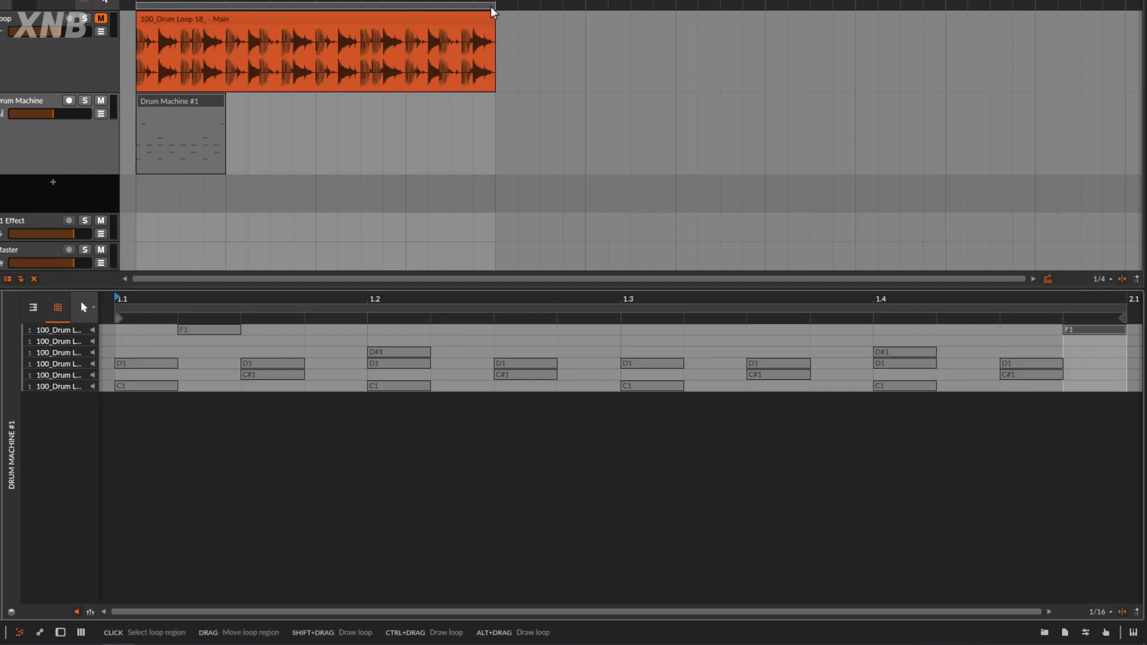
# Loop bar 1 and play it, then show the Drum Machine devices and the C1 pad's sampler.
pyautogui.moveTo(495, 5); pyautogui.dragTo(227, 11)
pyautogui.press('space')
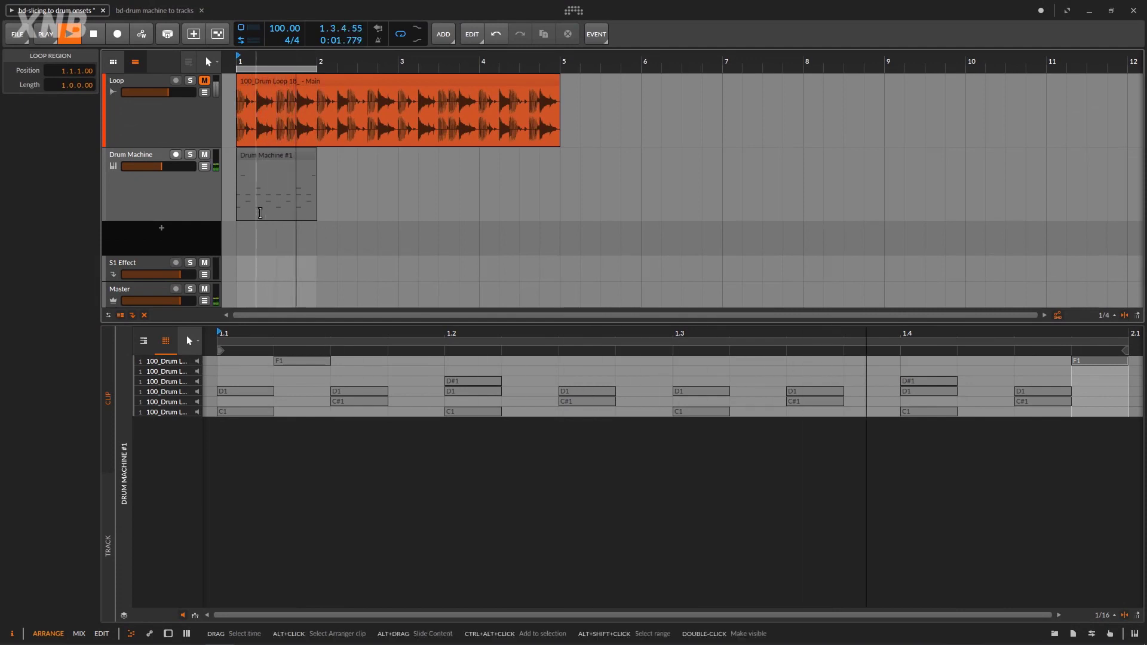
pyautogui.click(174, 198)
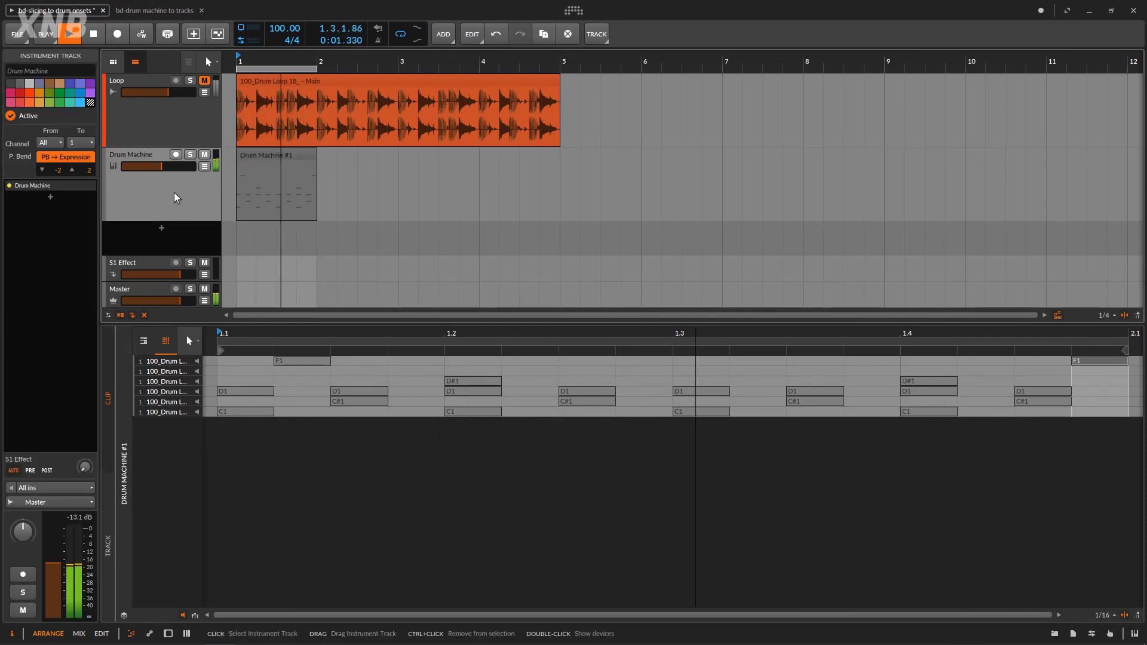
pyautogui.press('d')
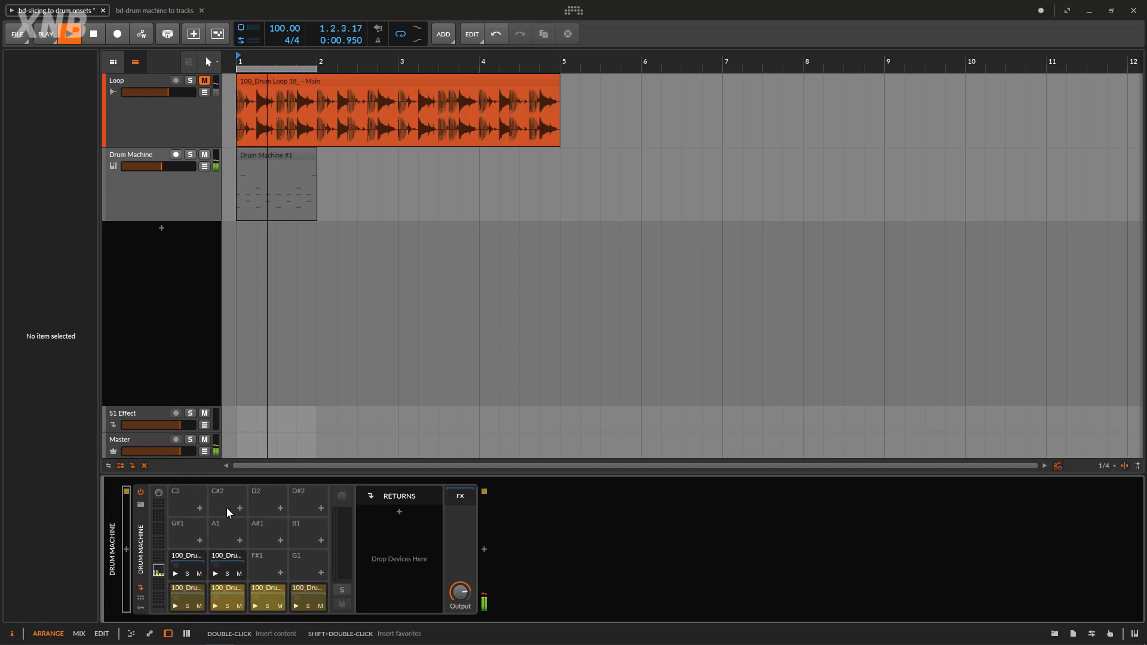
pyautogui.click(82, 39)
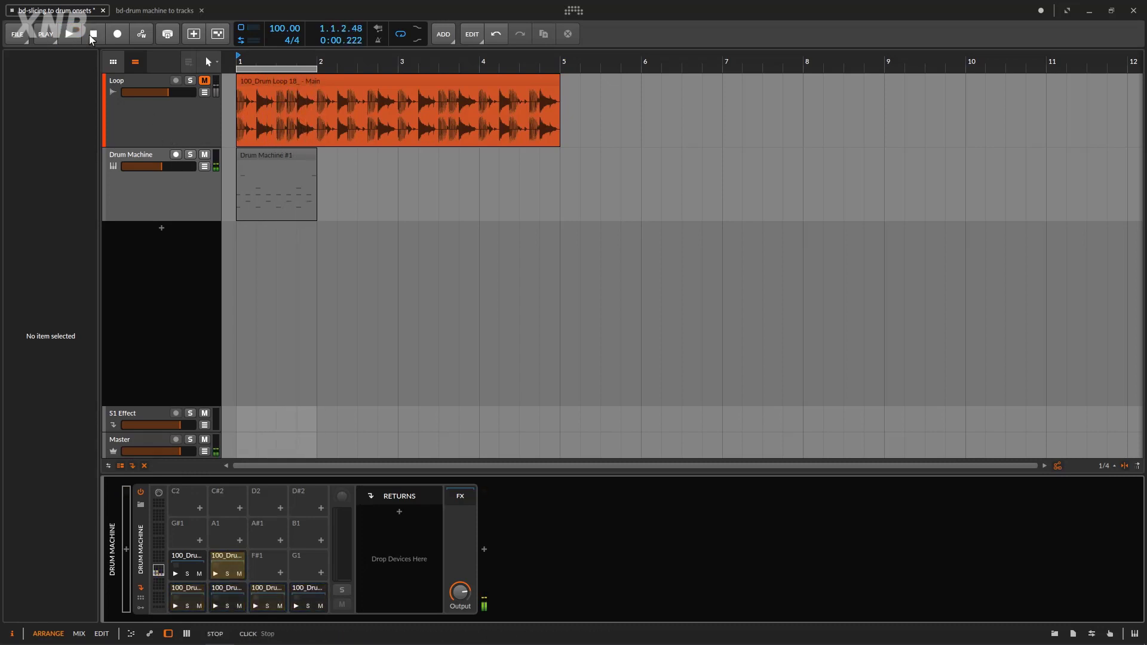
pyautogui.click(186, 594)
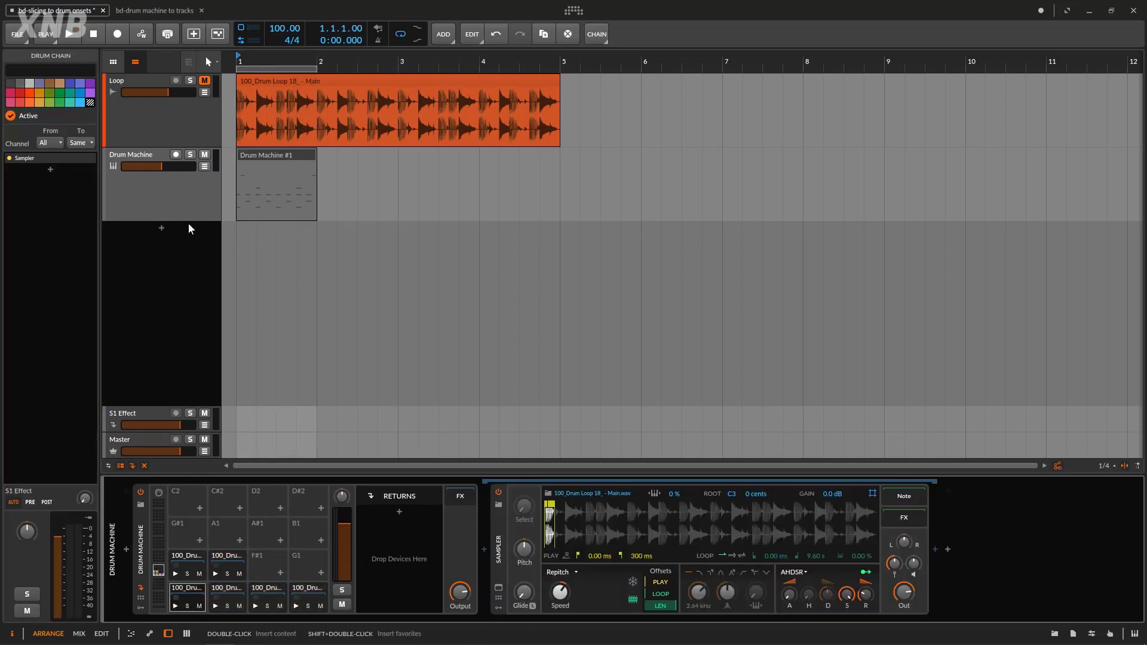
# Keep the first slice sampler's amplitude envelope in AHDSR mode.
pyautogui.click(257, 185)
pyautogui.click(418, 299)
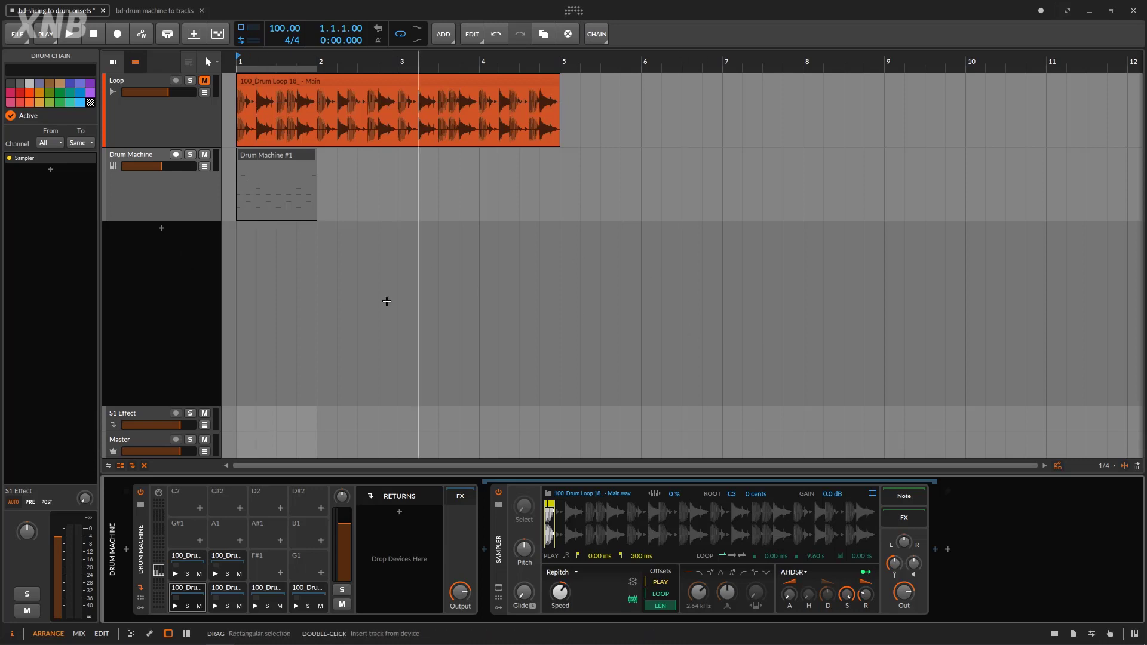
pyautogui.click(802, 572)
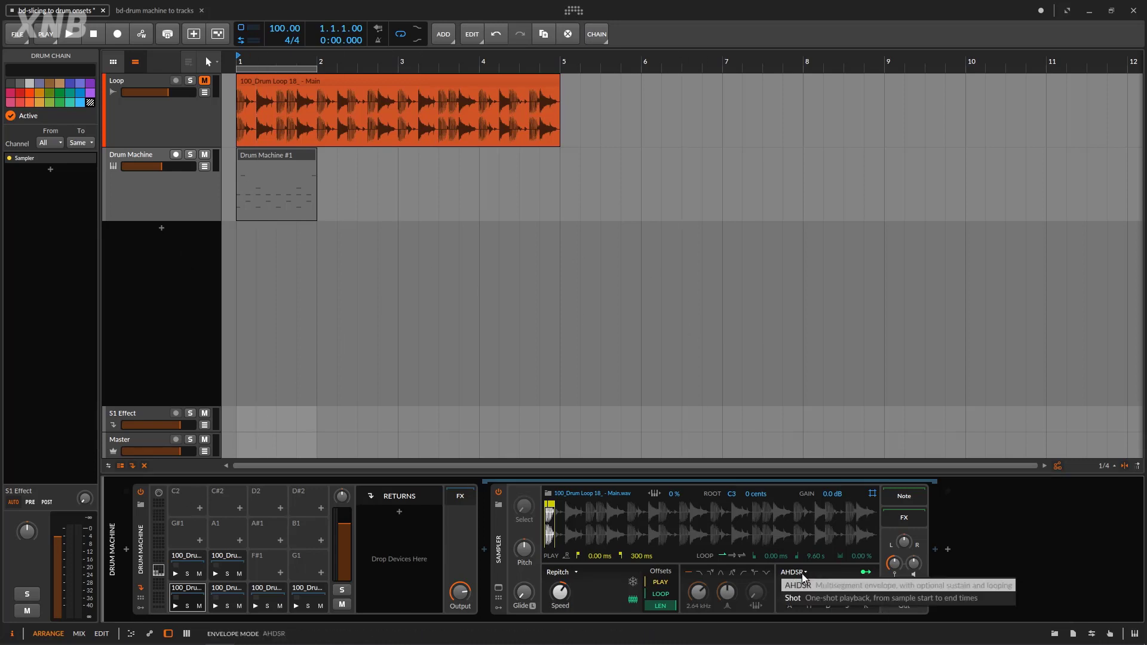
pyautogui.click(843, 574)
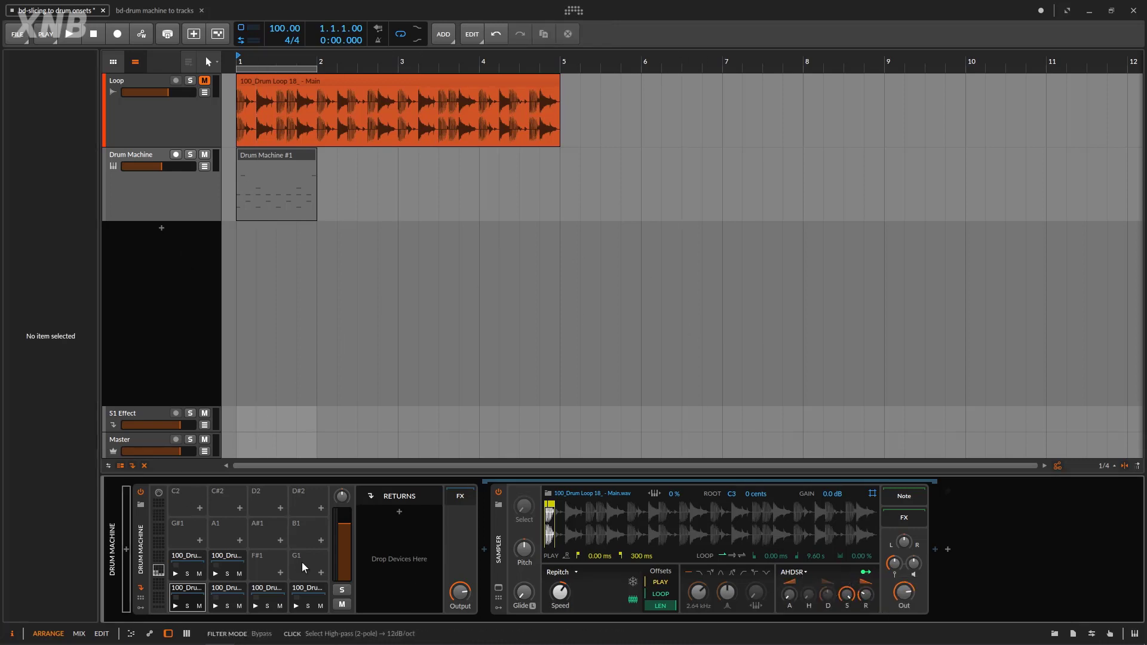
# Audition the first slice, then play and stop the pattern to hear the longer release.
pyautogui.click(190, 593)
pyautogui.click(178, 605)
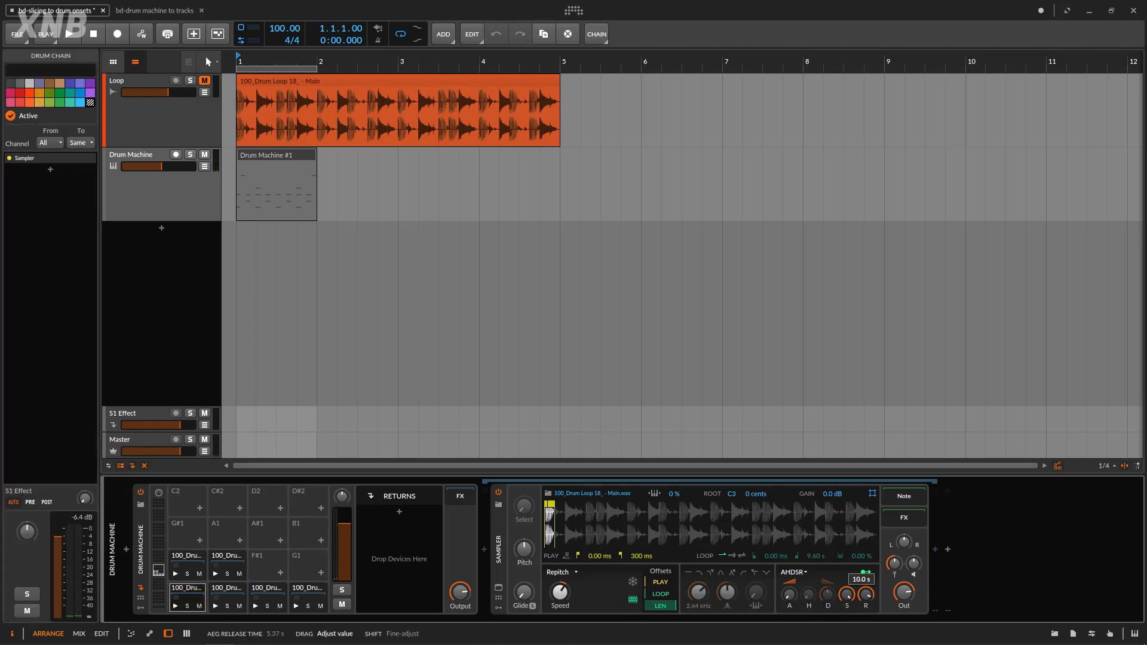
pyautogui.click(70, 34)
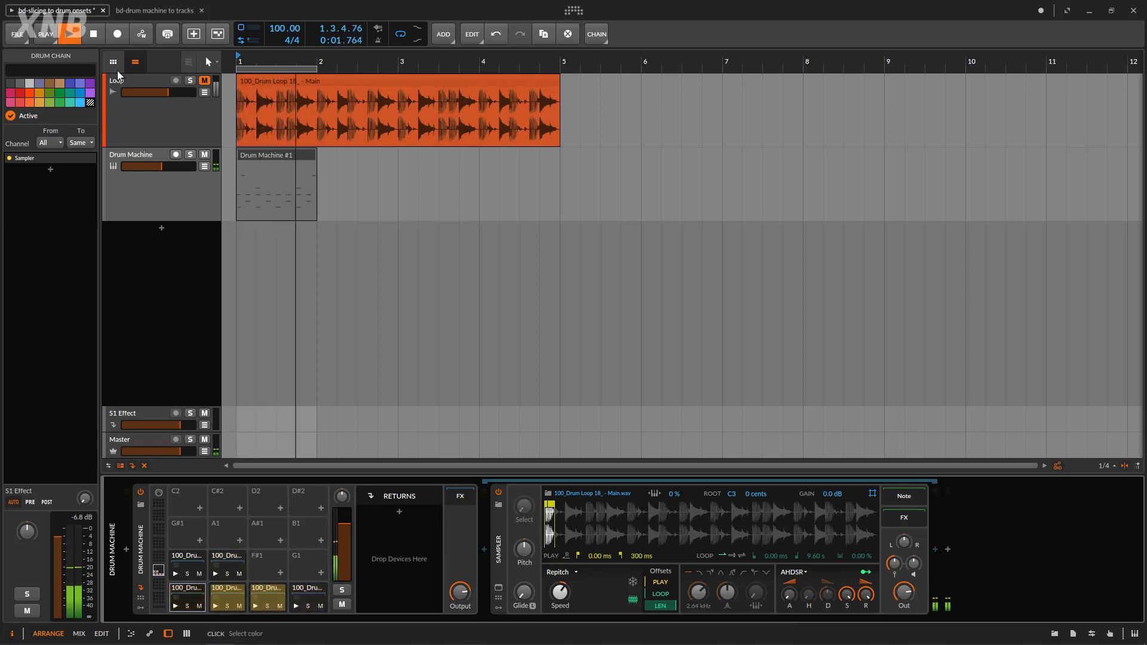
pyautogui.click(97, 33)
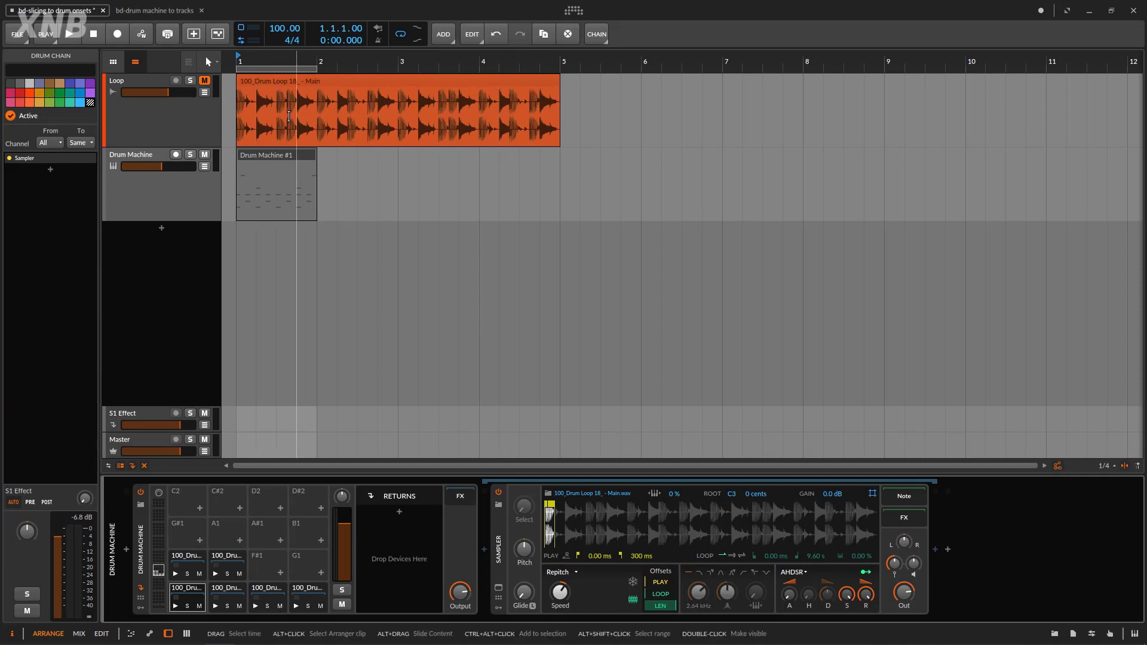
# Open the drum loop clip, show its onsets, and add markers at 4.2 and near 4.2.3.
pyautogui.doubleClick(316, 113)
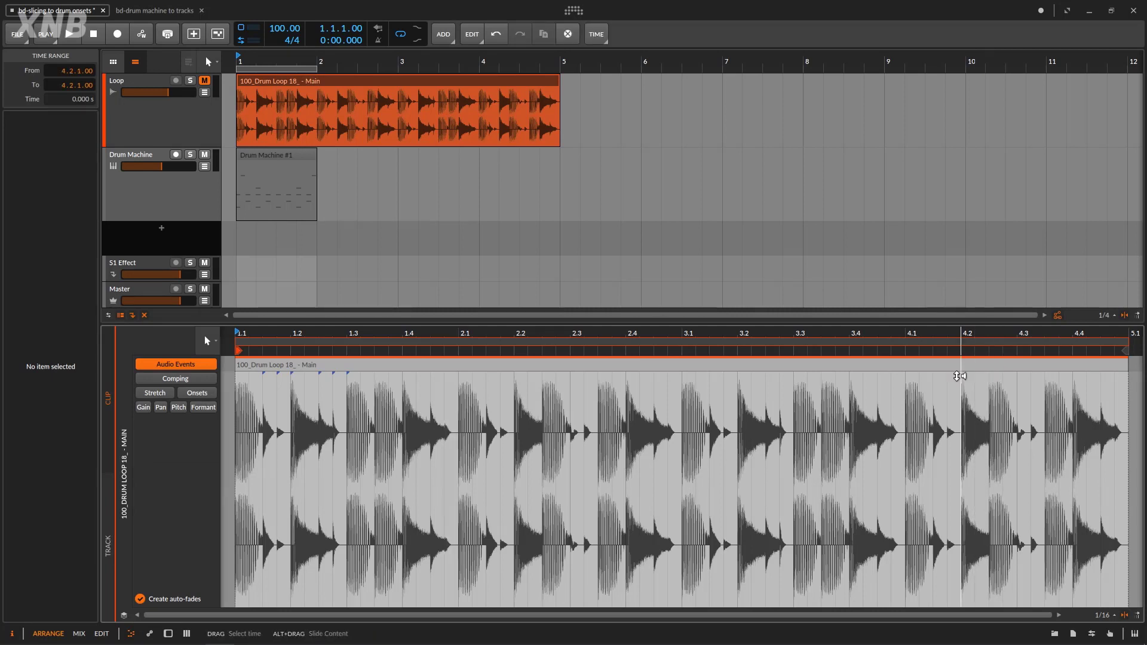
pyautogui.click(962, 380)
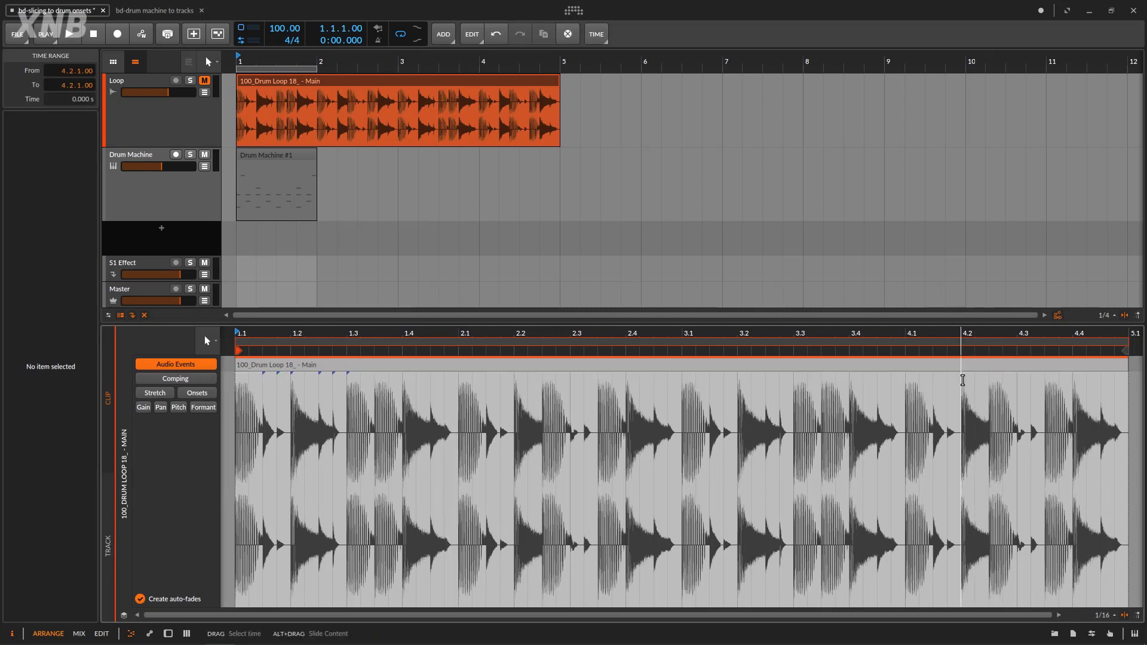
pyautogui.click(197, 393)
pyautogui.doubleClick(963, 376)
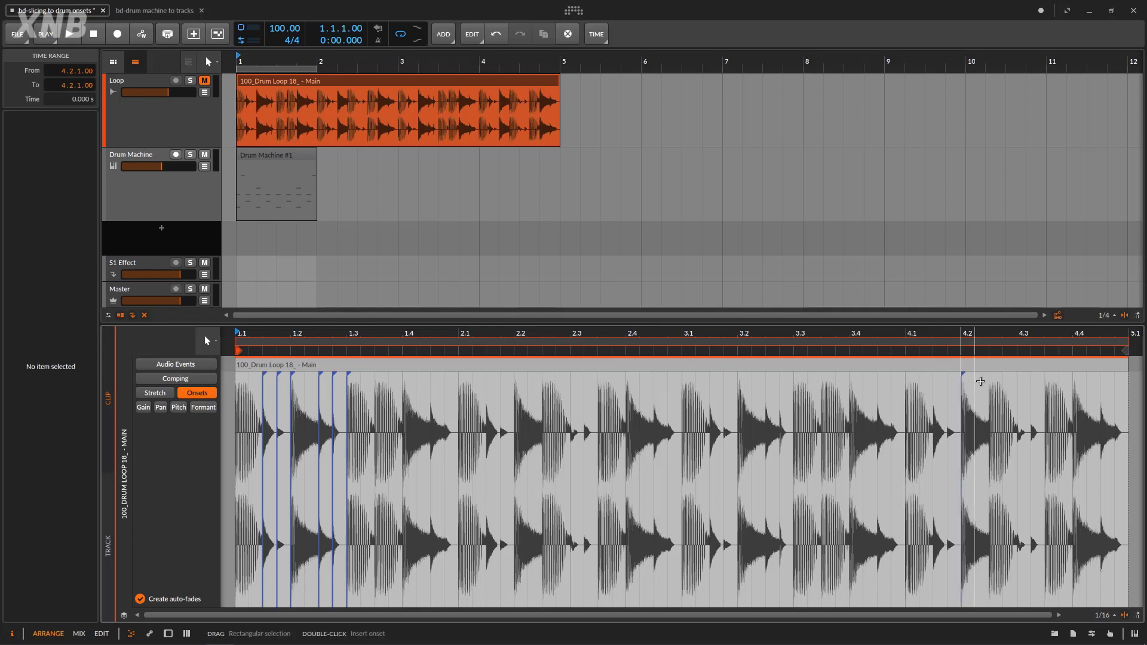
pyautogui.doubleClick(989, 380)
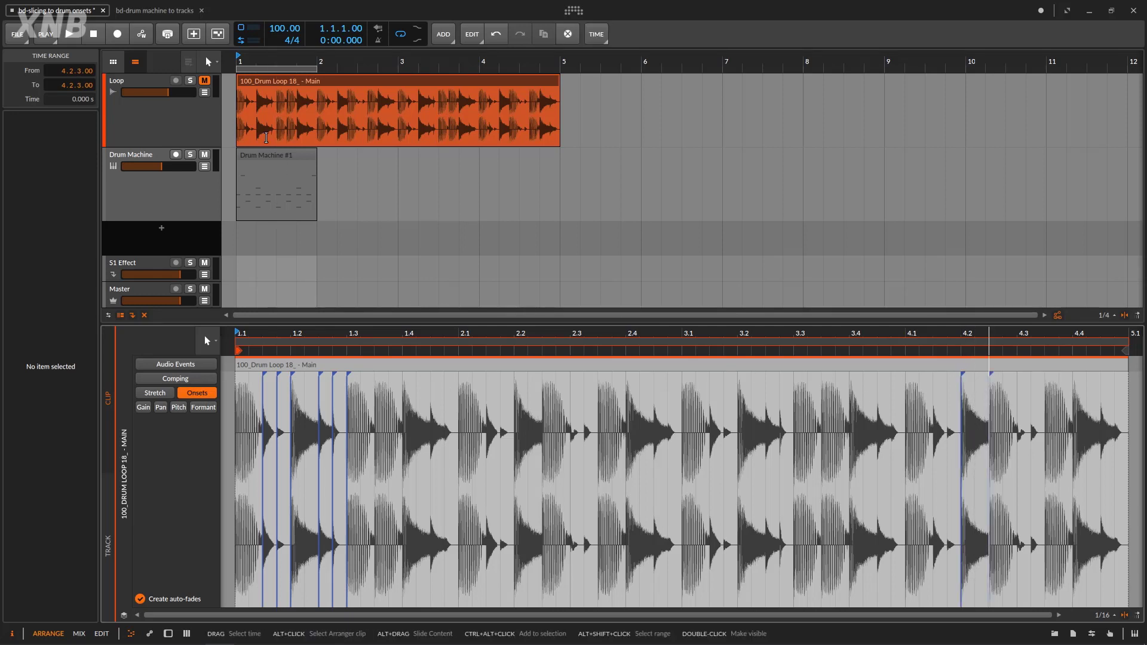